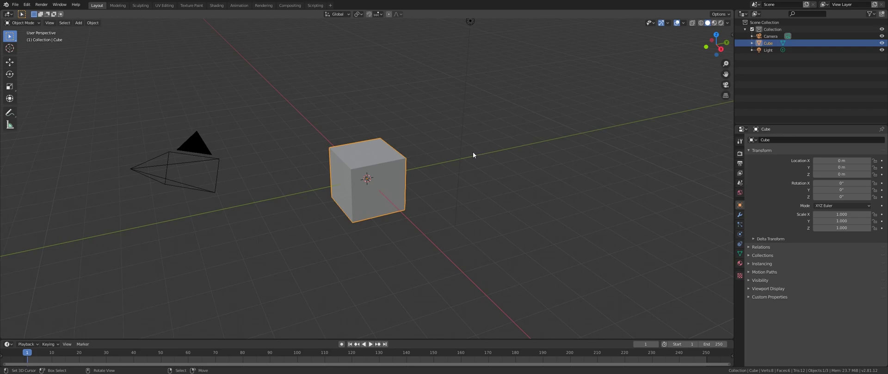
Step: Change the main 3D viewport to the Shader Editor and the outliner area to a 3D viewport showing the cube
{"action": "middle_click_drag", "start_coordinate": [474, 154], "coordinate": [461, 166]}
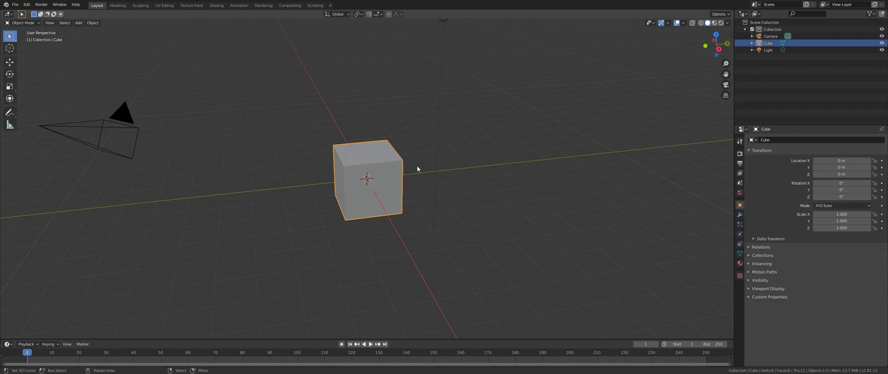
{"action": "middle_click_drag", "start_coordinate": [473, 150], "coordinate": [482, 153]}
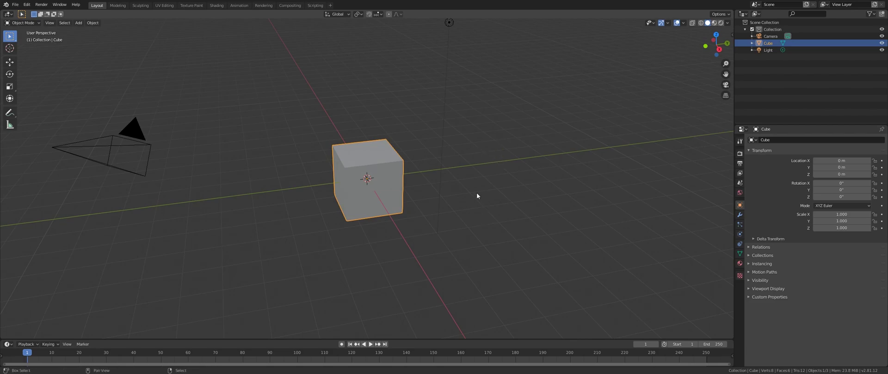
{"action": "key", "text": "shift+F3"}
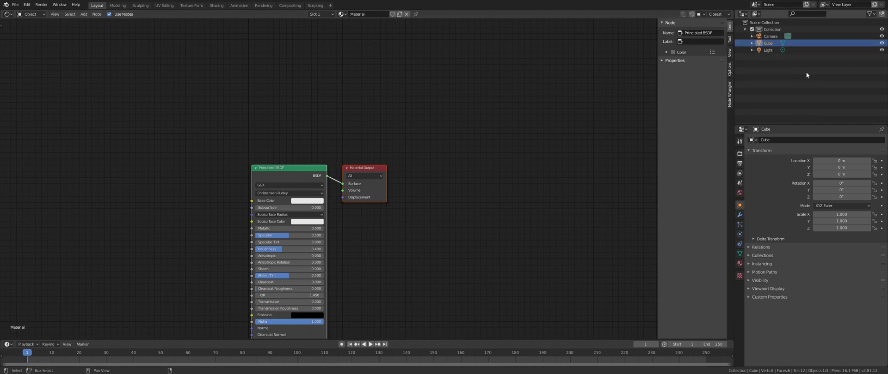
{"action": "key", "text": "shift+F5"}
{"action": "middle_click_drag", "start_coordinate": [805, 73], "coordinate": [802, 90]}
{"action": "middle_click_drag", "start_coordinate": [292, 180], "coordinate": [445, 115]}
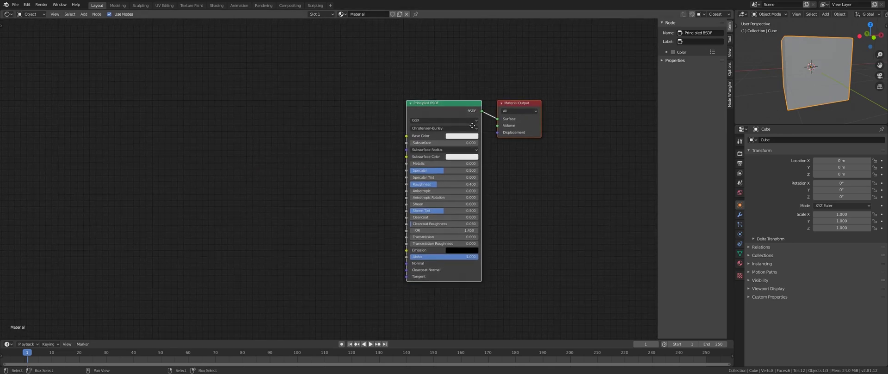
Step: Delete the Principled BSDF node and move the Material Output node lower in the node area
{"action": "key", "text": "x"}
{"action": "left_click", "coordinate": [509, 107]}
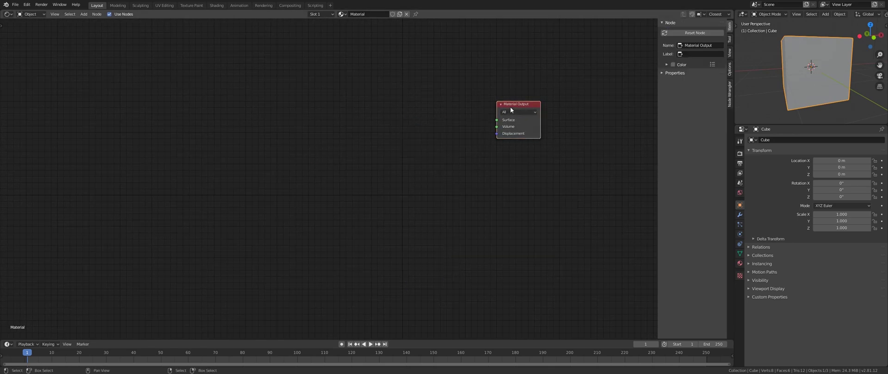
{"action": "left_click_drag", "start_coordinate": [509, 106], "coordinate": [500, 142]}
{"action": "key", "text": "x"}
{"action": "key", "text": "y"}
{"action": "right_click", "coordinate": [434, 165]}
{"action": "middle_click_drag", "start_coordinate": [304, 181], "coordinate": [315, 189]}
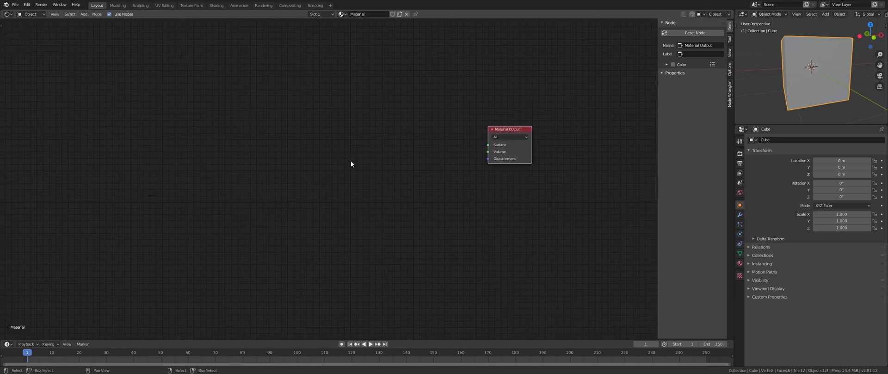
{"action": "middle_click_drag", "start_coordinate": [809, 92], "coordinate": [787, 108]}
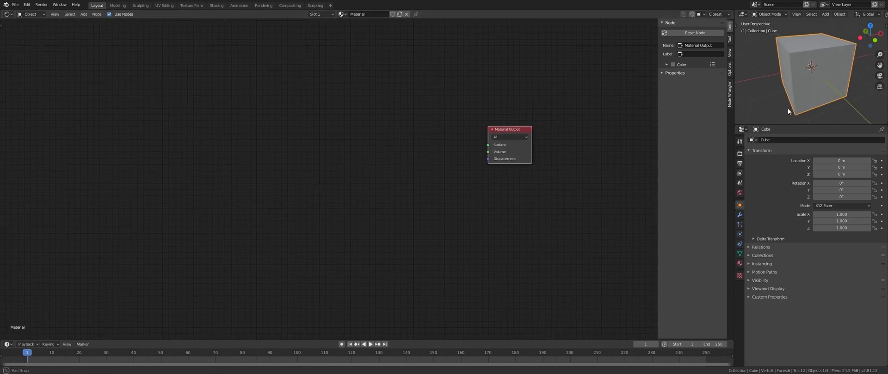
{"action": "middle_click_drag", "start_coordinate": [286, 174], "coordinate": [284, 177]}
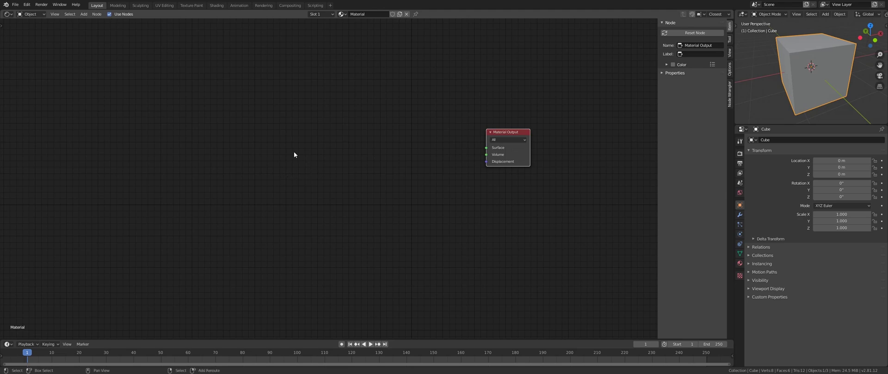
Step: Add a Vector Math node to the left of the Material Output node
{"action": "key", "text": "shift+a"}
{"action": "mouse_move", "coordinate": [294, 152]}
{"action": "mouse_move", "coordinate": [287, 165]}
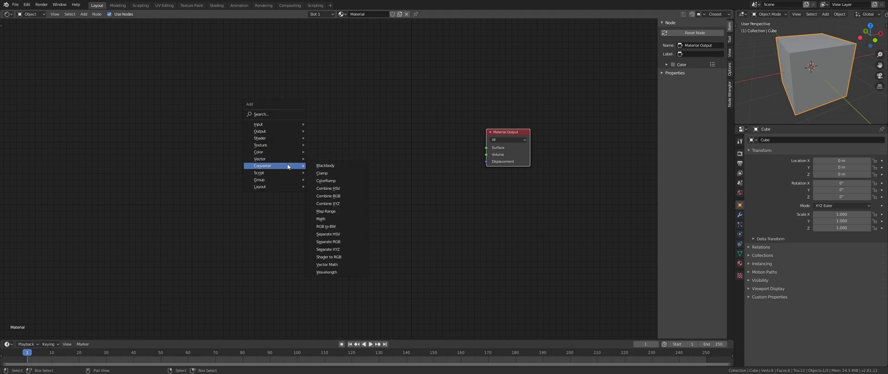
{"action": "left_click", "coordinate": [331, 263]}
{"action": "left_click", "coordinate": [275, 142]}
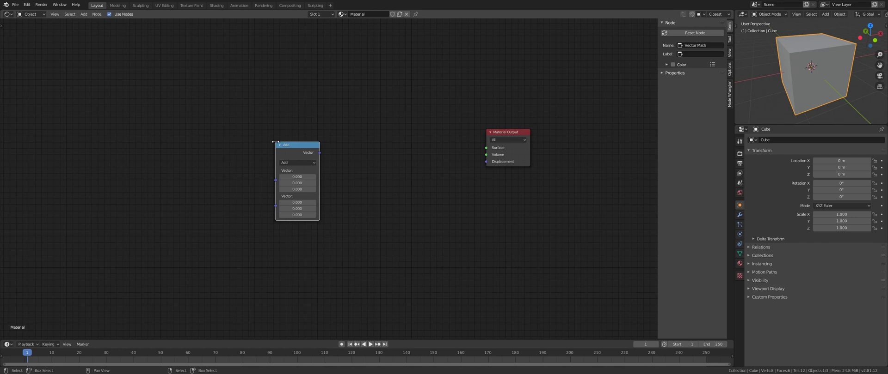
{"action": "left_click_drag", "start_coordinate": [298, 152], "coordinate": [303, 148]}
{"action": "left_click", "coordinate": [302, 163]}
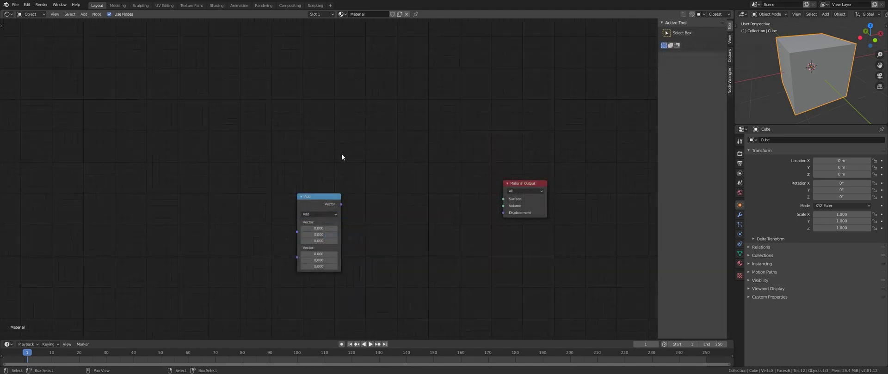
Step: Add a MixRGB node above the Vector Math node and delete it again
{"action": "key", "text": "shift+a"}
{"action": "mouse_move", "coordinate": [317, 136]}
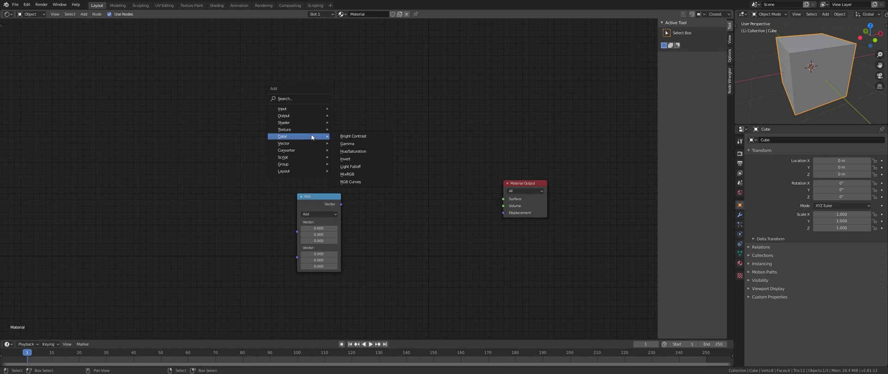
{"action": "left_click", "coordinate": [355, 174]}
{"action": "left_click", "coordinate": [331, 179]}
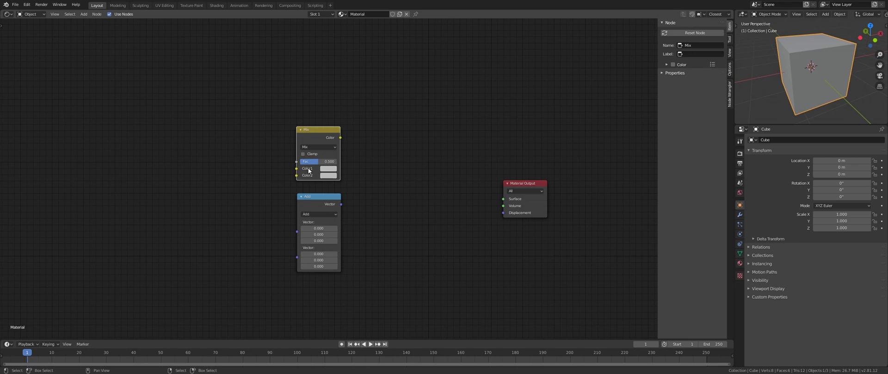
{"action": "mouse_move", "coordinate": [318, 135]}
{"action": "left_mouse_down"}
{"action": "mouse_move", "coordinate": [309, 130]}
{"action": "mouse_move", "coordinate": [315, 122]}
{"action": "left_mouse_up"}
{"action": "left_click_drag", "start_coordinate": [319, 149], "coordinate": [317, 151]}
{"action": "key", "text": "x"}
Step: Move the Vector Math node up into the space where the MixRGB node stood
{"action": "left_click_drag", "start_coordinate": [323, 208], "coordinate": [309, 169]}
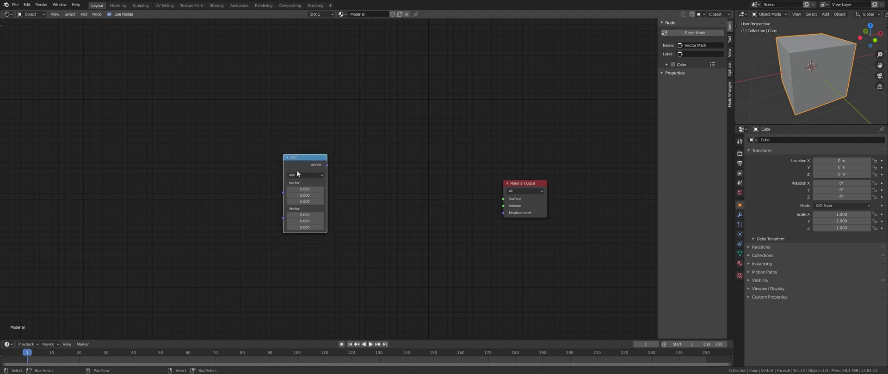
{"action": "middle_click_drag", "start_coordinate": [364, 156], "coordinate": [336, 125]}
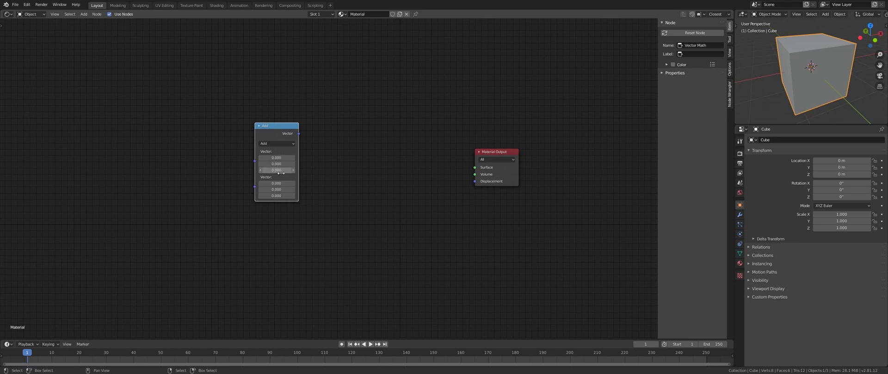
{"action": "middle_click_drag", "start_coordinate": [342, 171], "coordinate": [332, 167]}
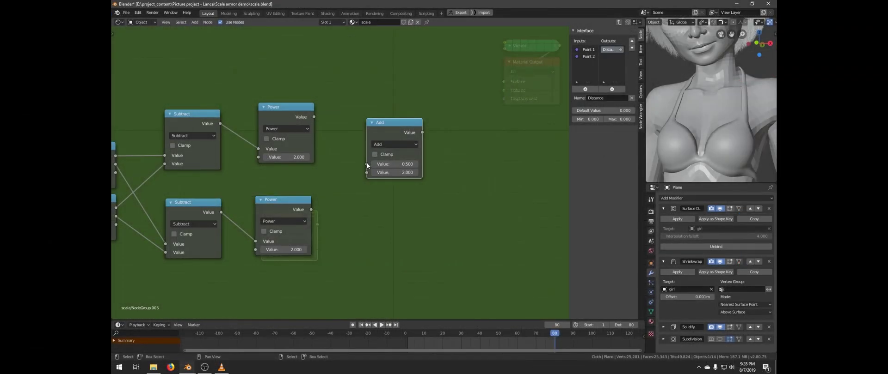
Step: In the scale node group, connect both Power nodes to the Add node and place a duplicate Add node before the Group Output
{"action": "left_click_drag", "start_coordinate": [367, 164], "coordinate": [314, 211]}
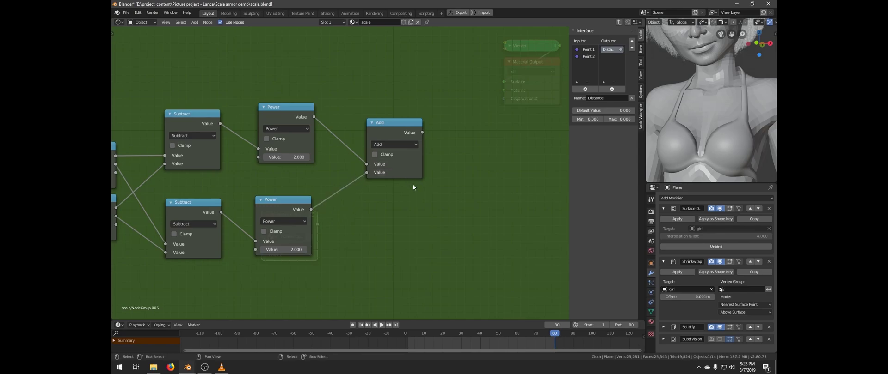
{"action": "middle_click_drag", "start_coordinate": [412, 185], "coordinate": [294, 197]}
{"action": "left_click", "coordinate": [276, 144]}
{"action": "key", "text": "shift+d"}
{"action": "left_click_drag", "start_coordinate": [273, 136], "coordinate": [273, 135]}
{"action": "key", "text": "shift+d"}
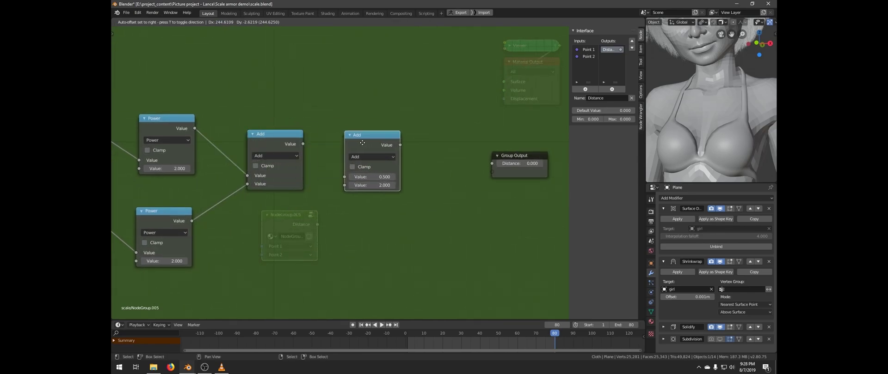
{"action": "left_click", "coordinate": [360, 145]}
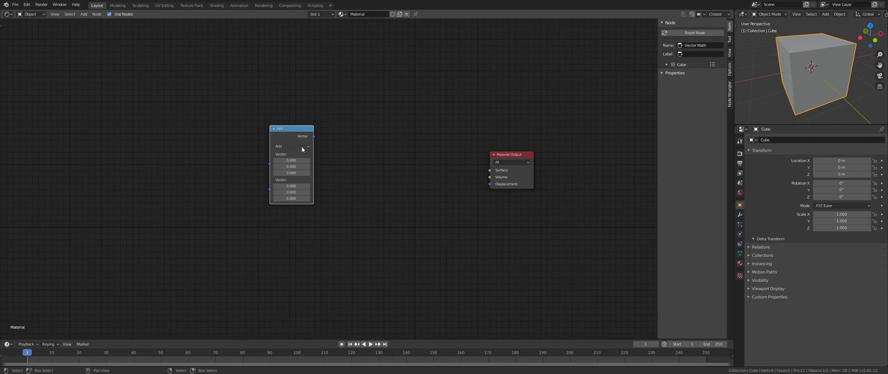
Step: Set the Vector Math node's operation to Distance, switch it to Length, and return it to Distance
{"action": "left_click", "coordinate": [300, 147]}
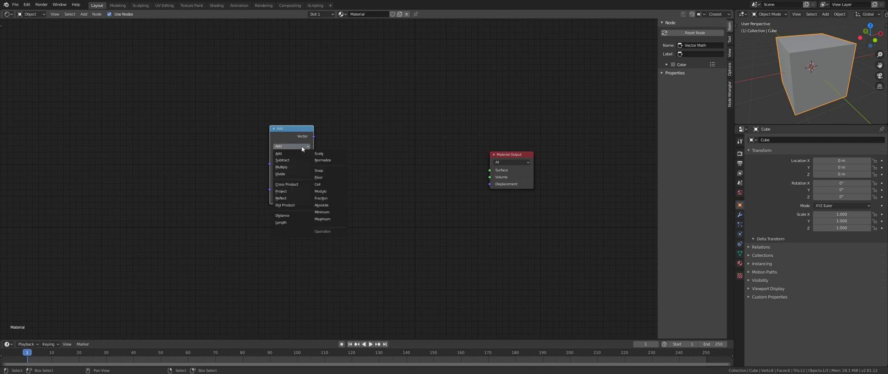
{"action": "left_click", "coordinate": [285, 217]}
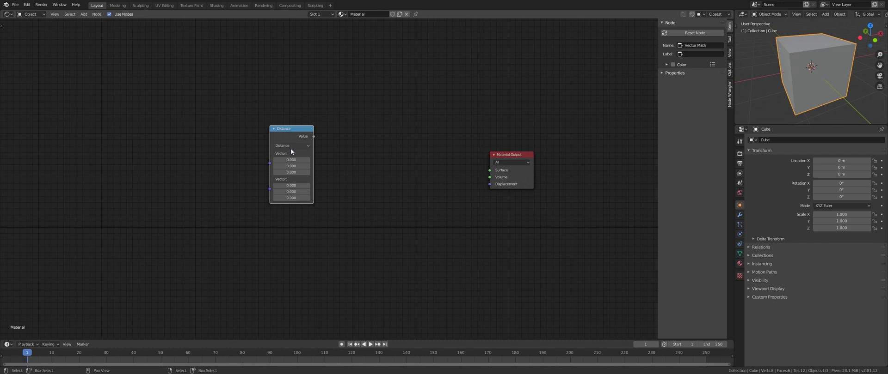
{"action": "left_click", "coordinate": [291, 148]}
{"action": "left_click", "coordinate": [286, 223]}
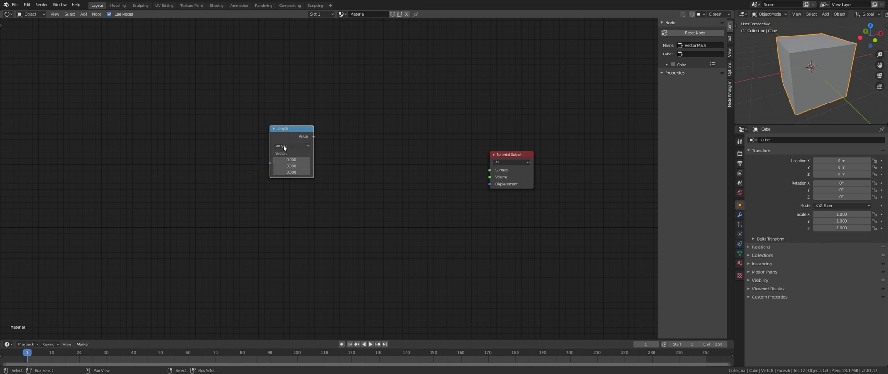
{"action": "left_click", "coordinate": [285, 146]}
{"action": "left_click", "coordinate": [286, 216]}
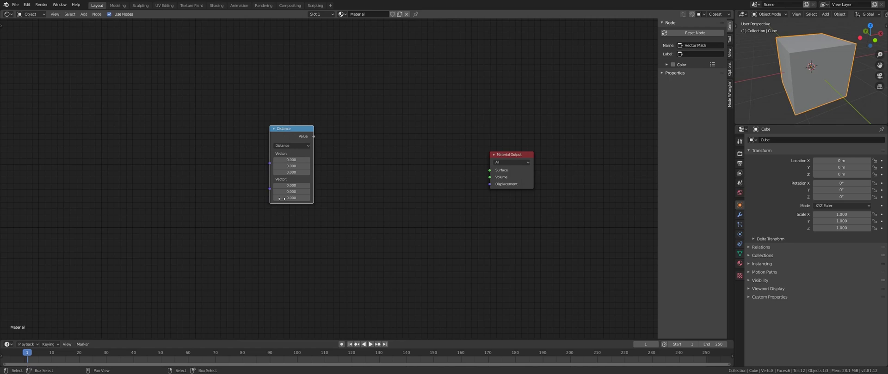
Step: Shift the Distance Vector Math node slightly and delete it
{"action": "left_click", "coordinate": [287, 160]}
{"action": "key", "text": "Escape"}
{"action": "left_click", "coordinate": [289, 146]}
{"action": "left_click_drag", "start_coordinate": [287, 129], "coordinate": [286, 130]}
{"action": "key", "text": "g"}
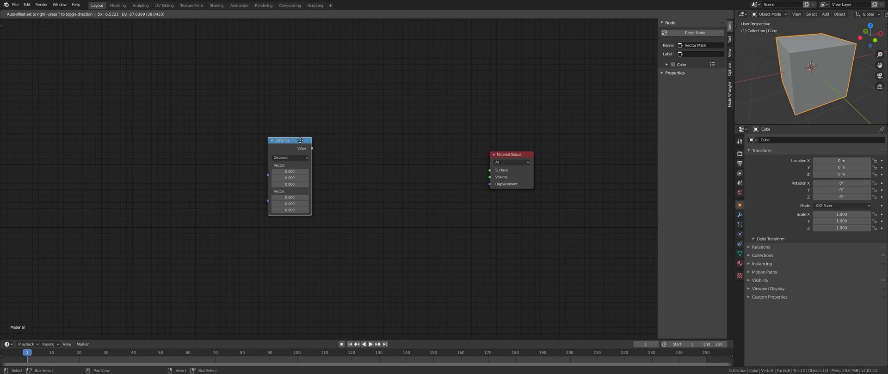
{"action": "middle_click_drag", "start_coordinate": [332, 142], "coordinate": [330, 153]}
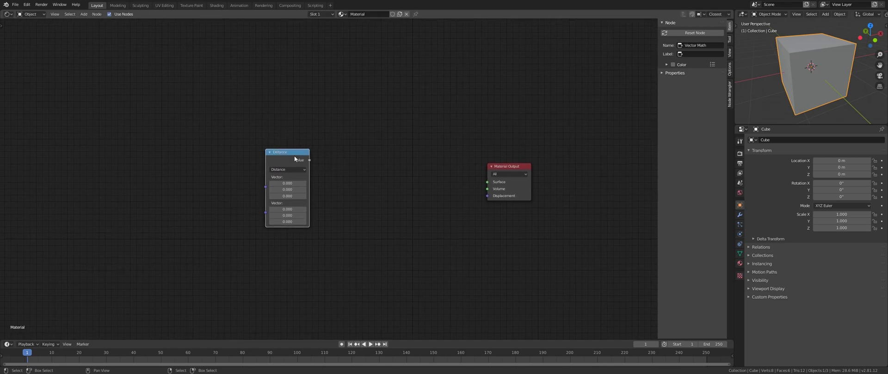
{"action": "key", "text": "x"}
Step: Add a Map Range node to the left of the Material Output node
{"action": "key", "text": "shift+a"}
{"action": "mouse_move", "coordinate": [279, 167]}
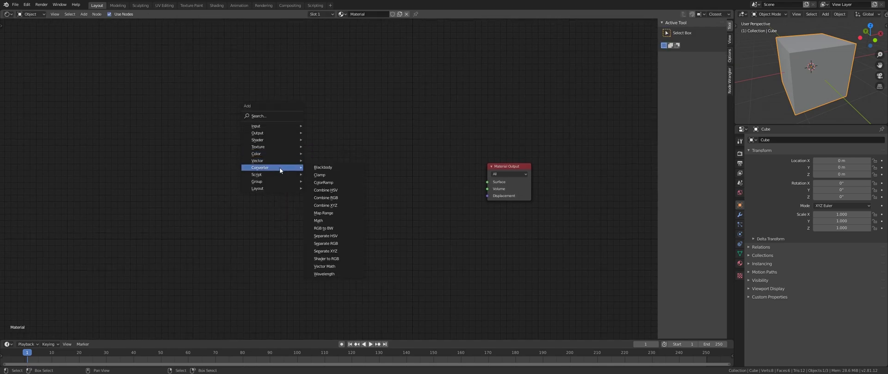
{"action": "left_click", "coordinate": [328, 215]}
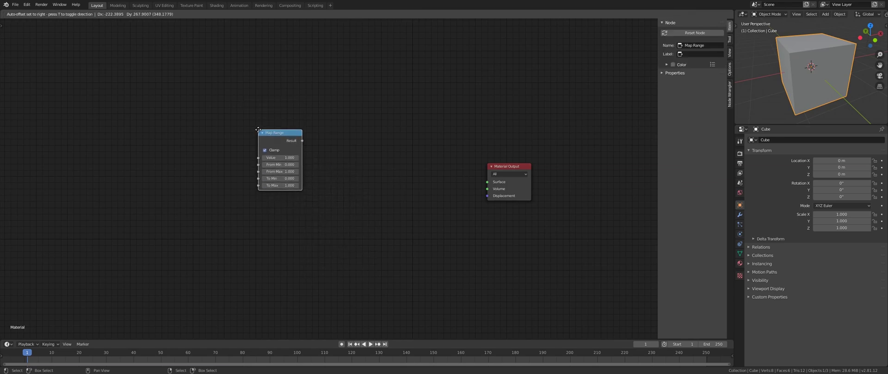
{"action": "left_click", "coordinate": [258, 130]}
{"action": "middle_click_drag", "start_coordinate": [303, 162], "coordinate": [340, 169]}
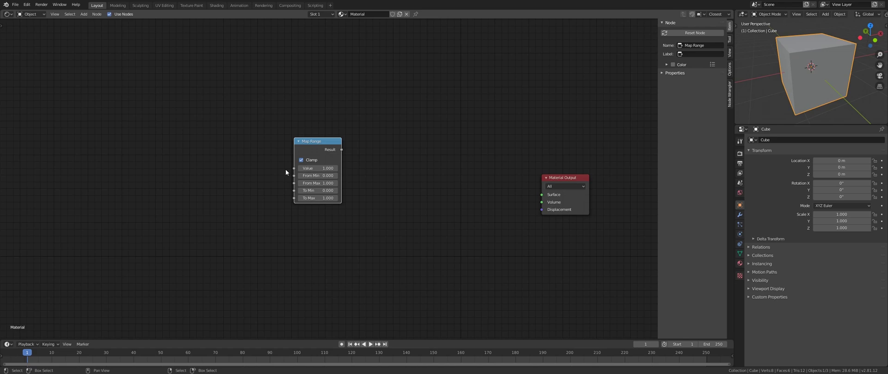
Step: Add a Noise Texture node left of the Map Range node and connect its Fac output to the Map Range Value input
{"action": "left_click_drag", "start_coordinate": [294, 169], "coordinate": [253, 168]}
{"action": "key", "text": "shift+a"}
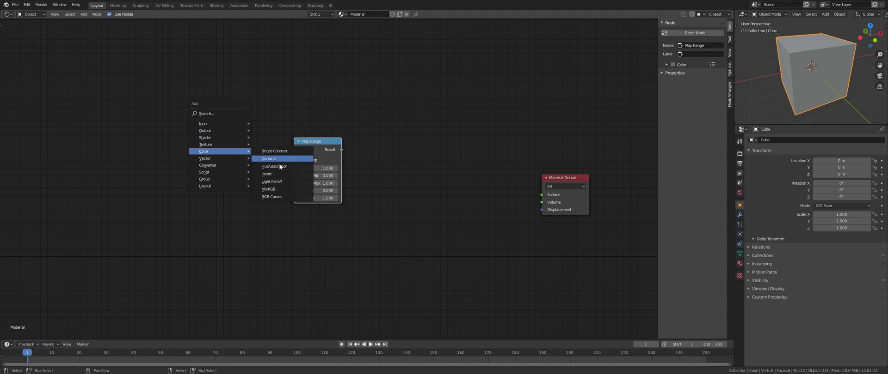
{"action": "mouse_move", "coordinate": [219, 146]}
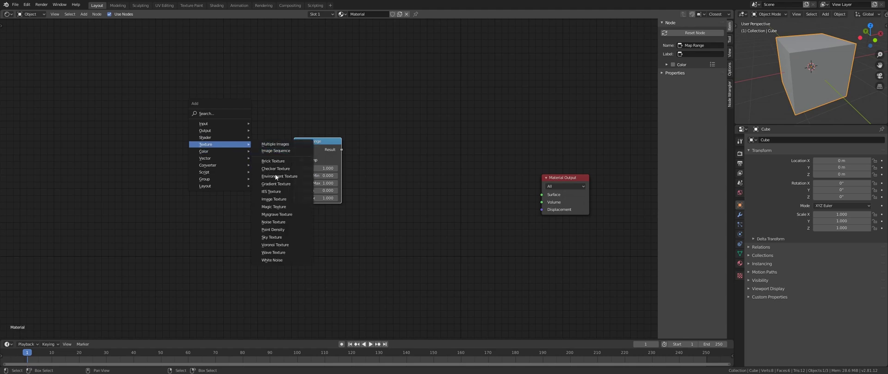
{"action": "left_click", "coordinate": [275, 221]}
{"action": "left_click", "coordinate": [162, 123]}
{"action": "left_click_drag", "start_coordinate": [220, 142], "coordinate": [293, 168]}
Step: Display materials in the 3D viewport and preview the Map Range result on the cube through a Viewer node
{"action": "key", "text": "z"}
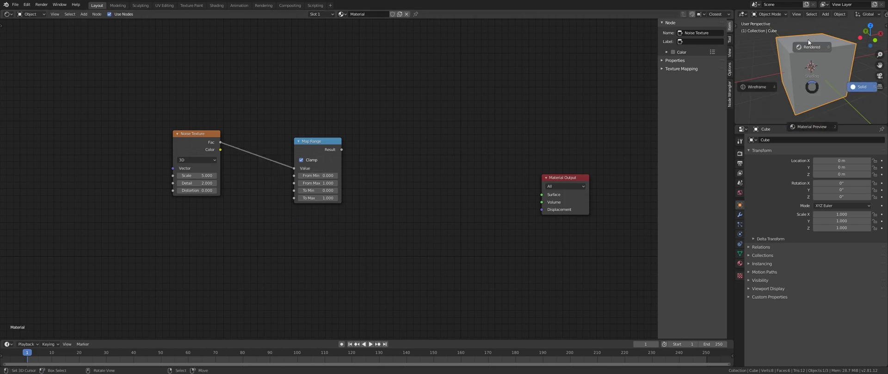
{"action": "left_click", "coordinate": [786, 68]}
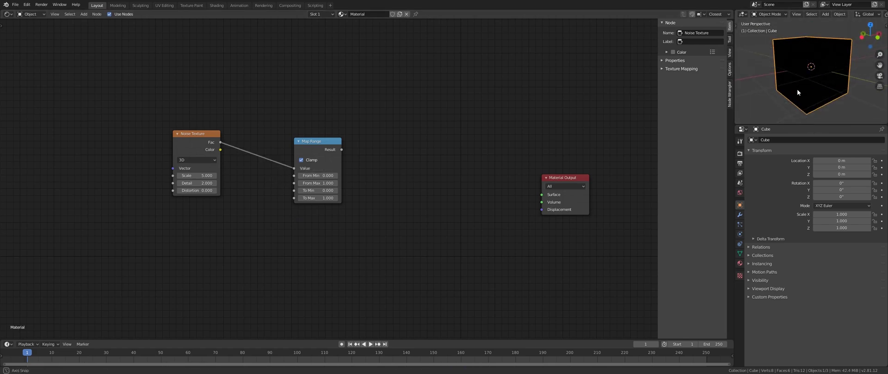
{"action": "left_click", "coordinate": [317, 148], "text": "ctrl+shift"}
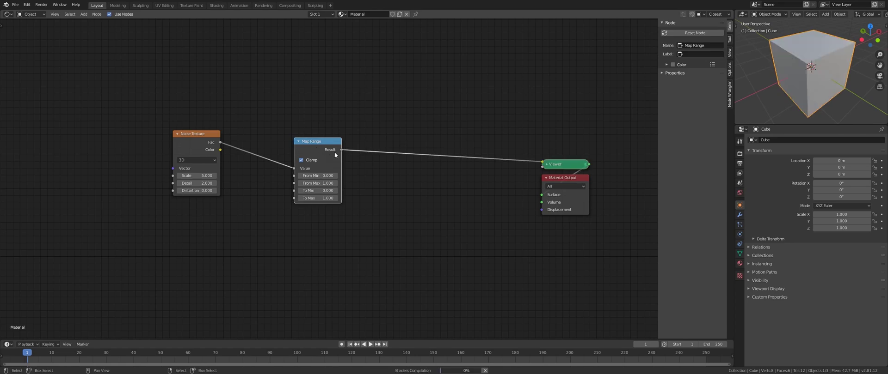
{"action": "middle_click_drag", "start_coordinate": [773, 71], "coordinate": [816, 68]}
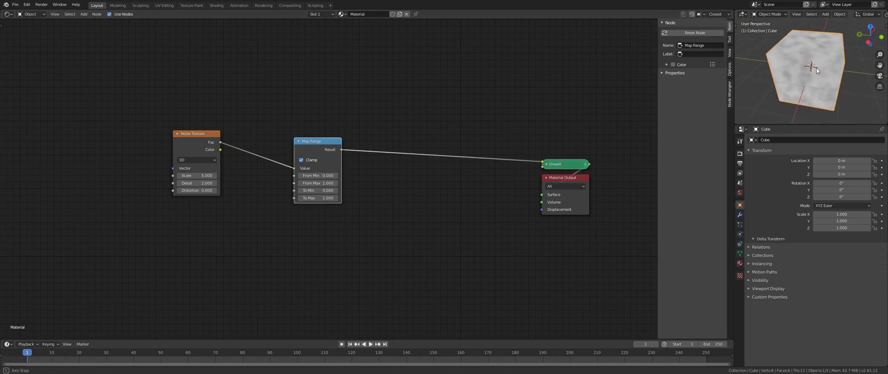
{"action": "middle_click_drag", "start_coordinate": [428, 145], "coordinate": [426, 149]}
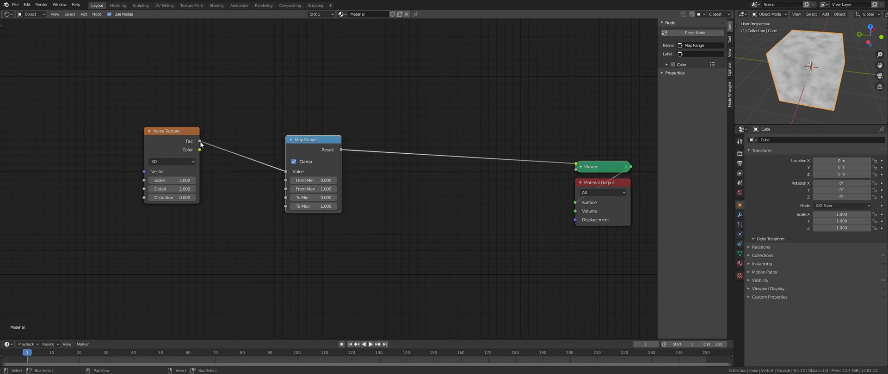
Step: Set the Map Range node's To Max to 3 and look closely at the cube
{"action": "left_click", "coordinate": [314, 180]}
{"action": "key", "text": "Return"}
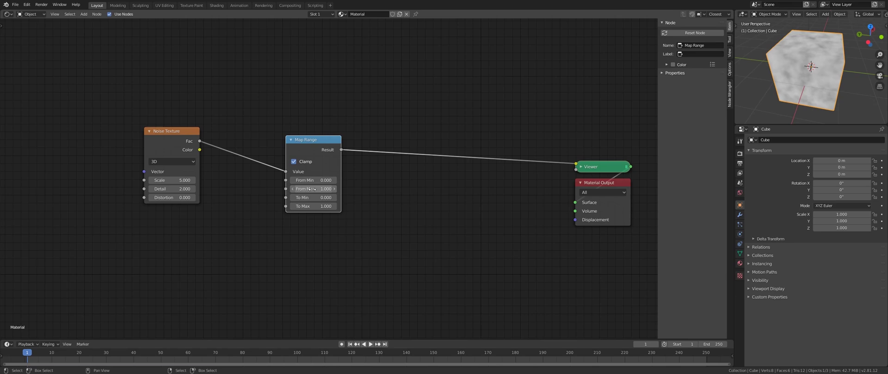
{"action": "left_click", "coordinate": [313, 207]}
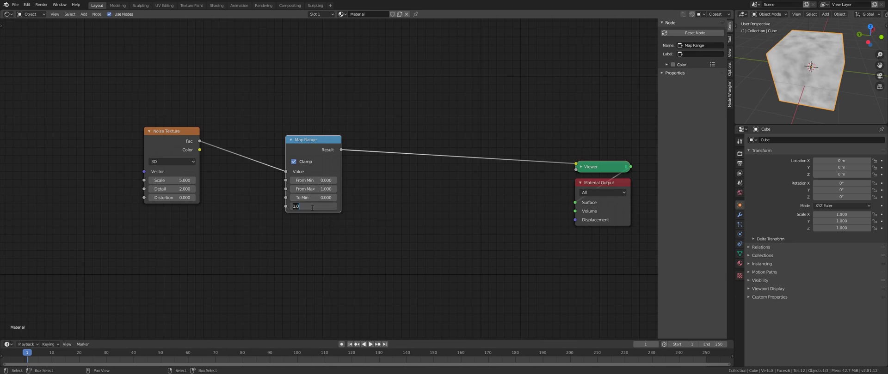
{"action": "type", "text": "3"}
{"action": "key", "text": "Return"}
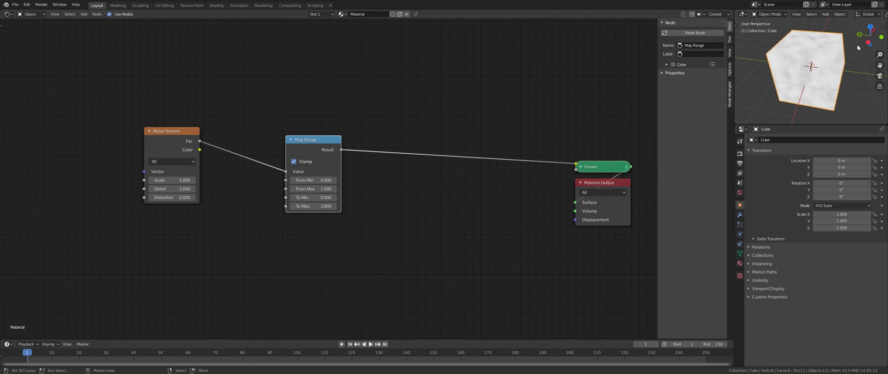
{"action": "middle_click_drag", "start_coordinate": [857, 45], "coordinate": [825, 67]}
{"action": "scroll", "coordinate": [825, 67], "scroll_direction": "up", "scroll_amount": 5}
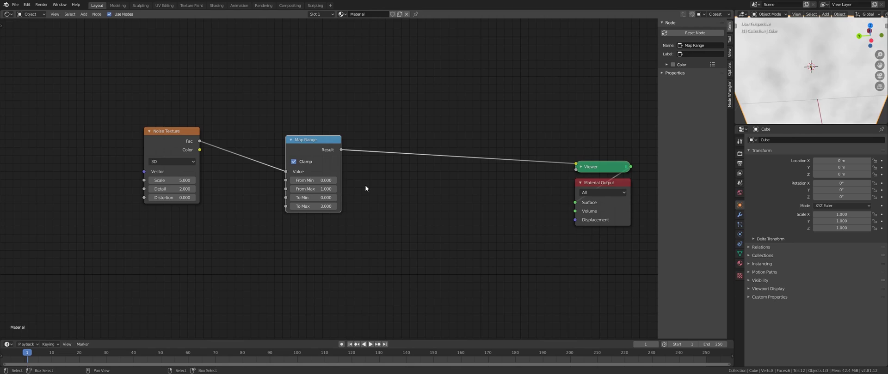
Step: Set the Map Range node's To Min to -2
{"action": "left_click", "coordinate": [310, 197]}
{"action": "type", "text": "-2"}
{"action": "key", "text": "Return"}
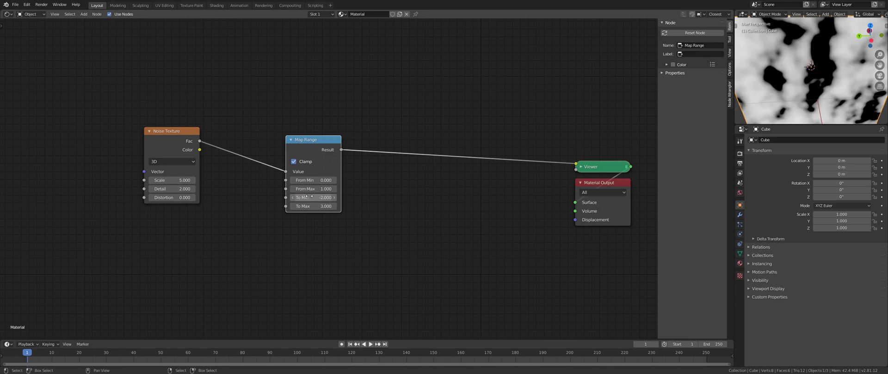
{"action": "middle_click_drag", "start_coordinate": [491, 176], "coordinate": [470, 185]}
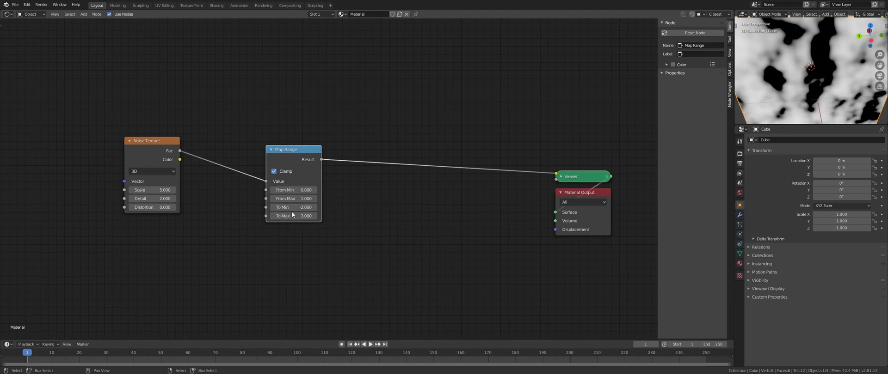
Step: Set the Map Range node's From Min to 0.5 and turn off its Clamp option
{"action": "left_click", "coordinate": [296, 190]}
{"action": "type", "text": "0.0"}
{"action": "key", "text": "BackSpace"}
{"action": "type", "text": ".5"}
{"action": "key", "text": "Return"}
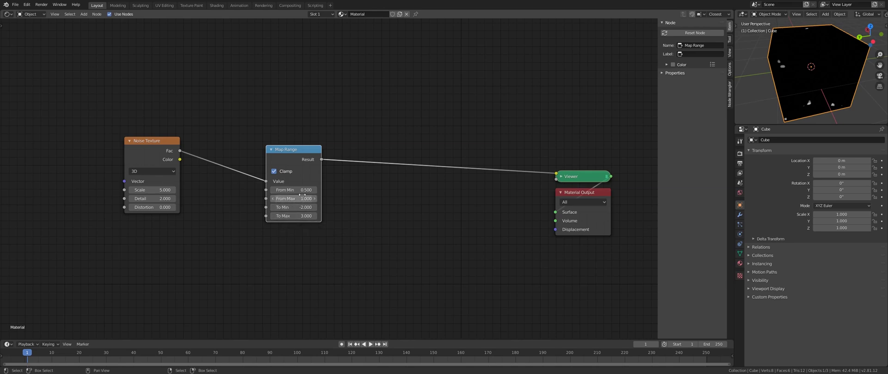
{"action": "left_click", "coordinate": [274, 172]}
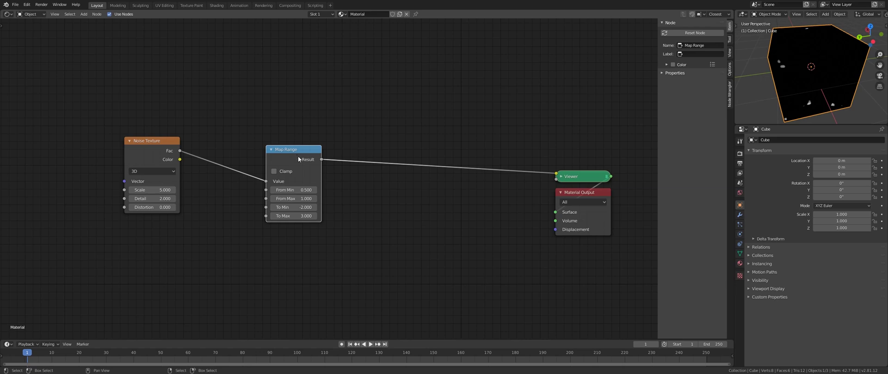
Step: Delete the Map Range node and add a Clamp node between the Noise Texture and Viewer nodes
{"action": "key", "text": "x"}
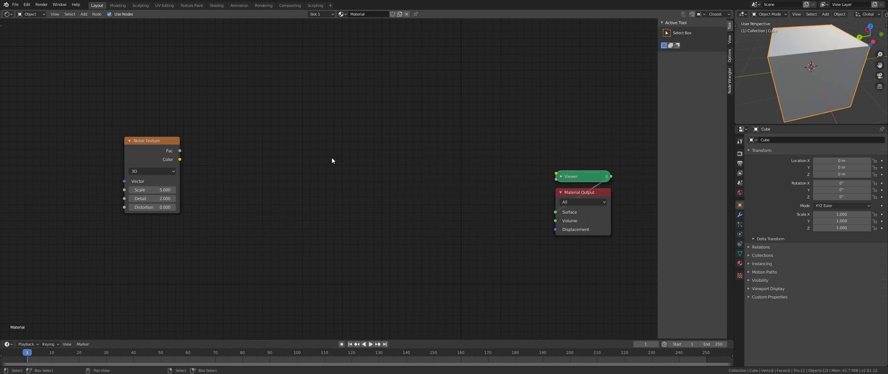
{"action": "key", "text": "shift+a"}
{"action": "mouse_move", "coordinate": [309, 179]}
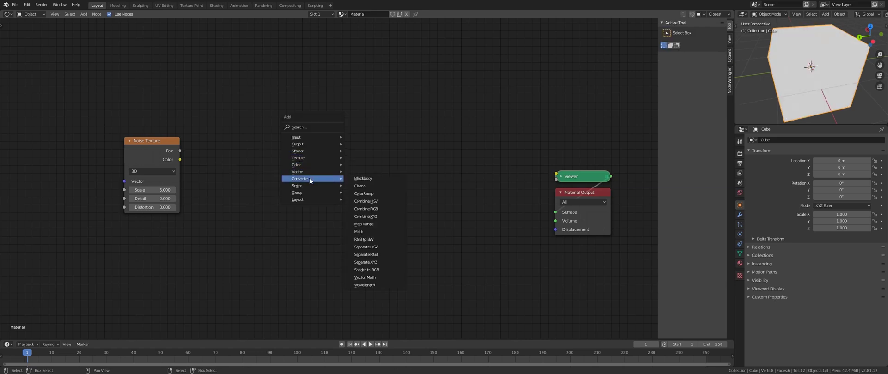
{"action": "left_click", "coordinate": [365, 185]}
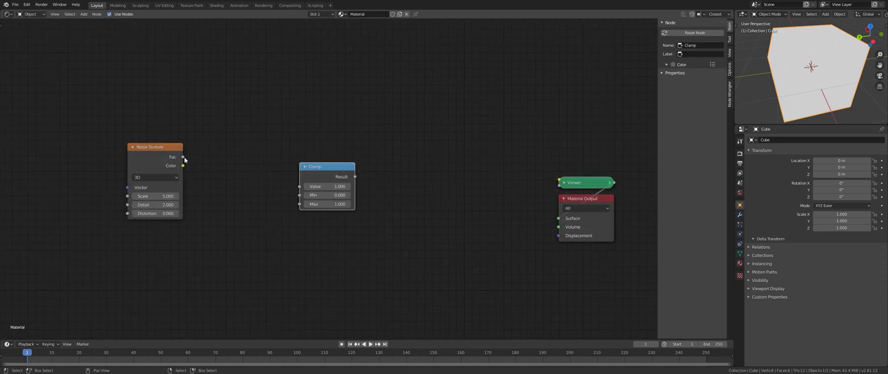
Step: Connect the Noise Texture Fac output to the Clamp Value input and preview the Clamp Result through the Viewer node
{"action": "left_click_drag", "start_coordinate": [183, 157], "coordinate": [299, 187]}
{"action": "mouse_move", "coordinate": [355, 177]}
{"action": "left_mouse_down"}
{"action": "mouse_move", "coordinate": [615, 195]}
{"action": "mouse_move", "coordinate": [550, 215]}
{"action": "left_mouse_up"}
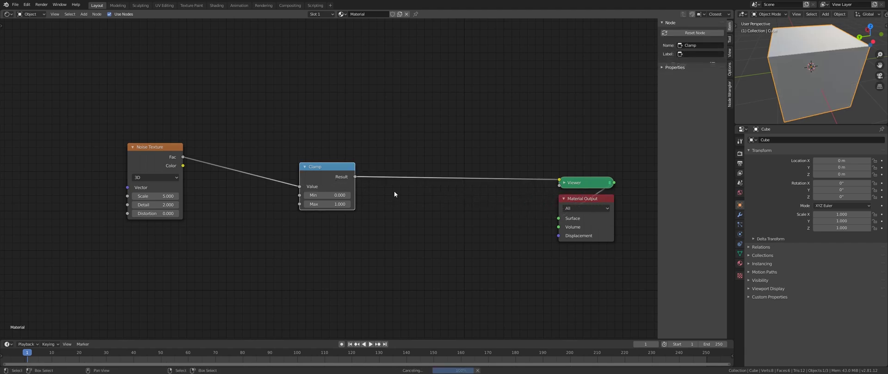
{"action": "middle_click_drag", "start_coordinate": [487, 180], "coordinate": [494, 182]}
{"action": "scroll", "coordinate": [323, 196], "scroll_direction": "up", "scroll_amount": 1}
{"action": "mouse_move", "coordinate": [788, 78]}
{"action": "middle_mouse_down"}
{"action": "mouse_move", "coordinate": [801, 70]}
{"action": "mouse_move", "coordinate": [779, 80]}
{"action": "middle_mouse_up"}
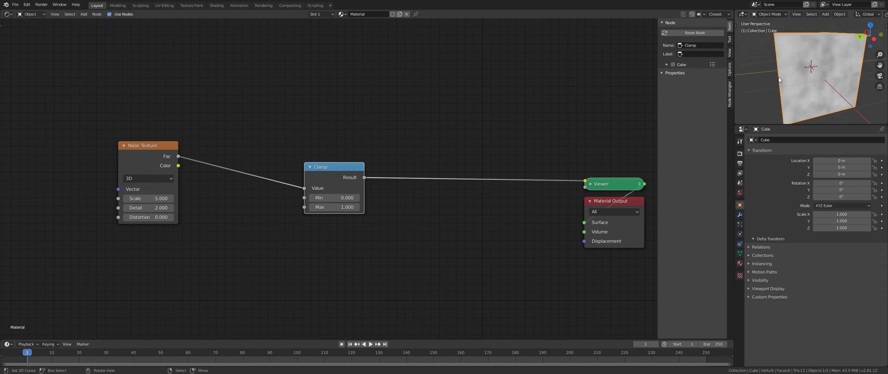
Step: Set the Clamp node's Max to 0.5 and inspect the noise on the cube up close
{"action": "left_click", "coordinate": [333, 208]}
{"action": "type", "text": "0.5"}
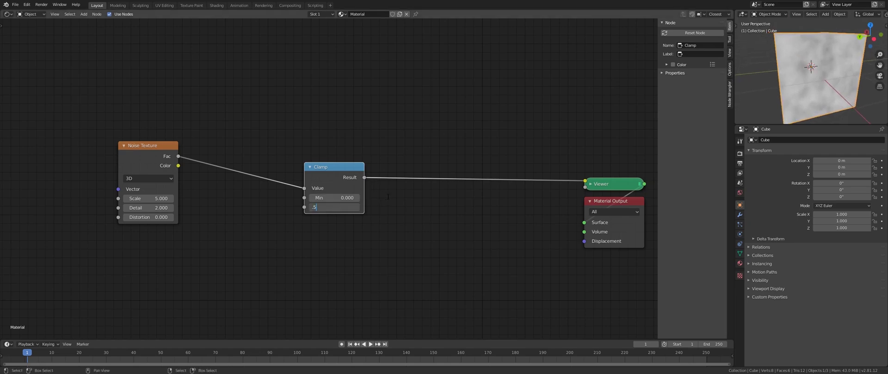
{"action": "key", "text": "Return"}
{"action": "middle_click_drag", "start_coordinate": [806, 90], "coordinate": [794, 87]}
{"action": "scroll", "coordinate": [836, 70], "scroll_direction": "up", "scroll_amount": 3}
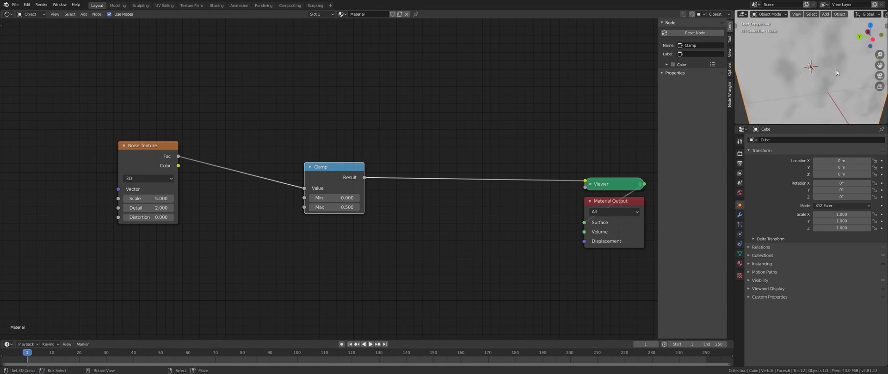
{"action": "middle_click_drag", "start_coordinate": [835, 71], "coordinate": [813, 79], "text": "shift"}
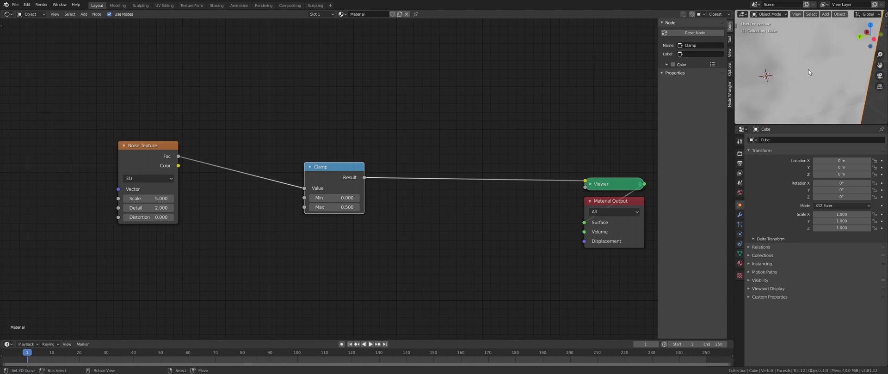
{"action": "middle_click_drag", "start_coordinate": [394, 176], "coordinate": [399, 178]}
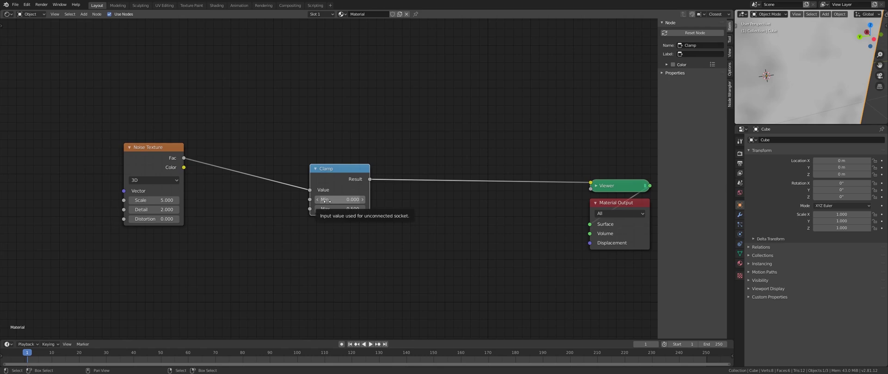
Step: Try a Min of 0.1 on the Clamp node, raise it to 0.4, and check the cube's surface
{"action": "left_click", "coordinate": [348, 199]}
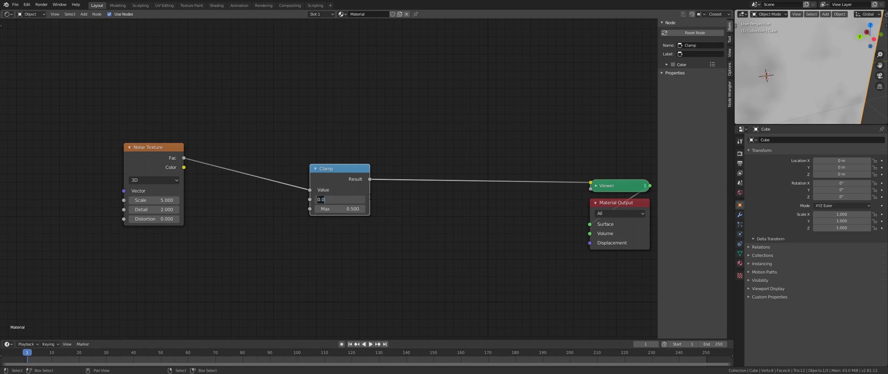
{"action": "type", "text": "0.1"}
{"action": "key", "text": "Return"}
{"action": "left_click", "coordinate": [341, 201]}
{"action": "type", "text": ".4"}
{"action": "key", "text": "Return"}
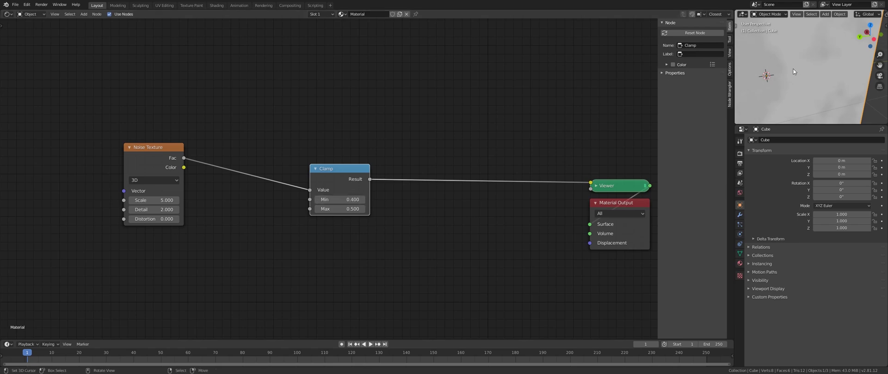
{"action": "middle_click_drag", "start_coordinate": [793, 71], "coordinate": [820, 79]}
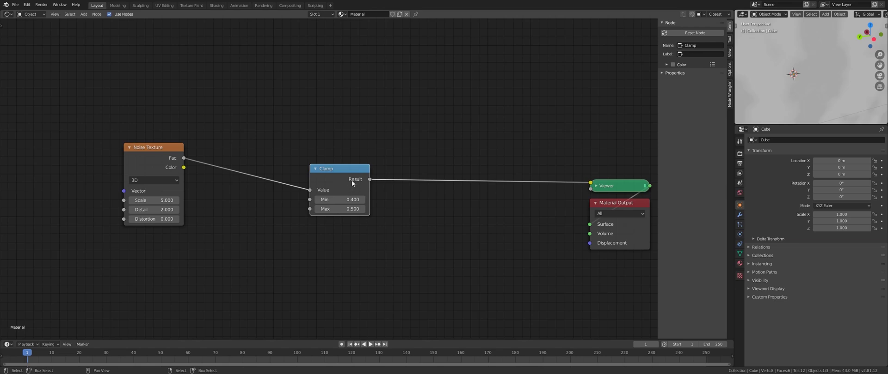
Step: Delete the Clamp node and add a second Noise Texture node between the existing Noise Texture and the Viewer
{"action": "scroll", "coordinate": [351, 180], "scroll_direction": "down", "scroll_amount": 2}
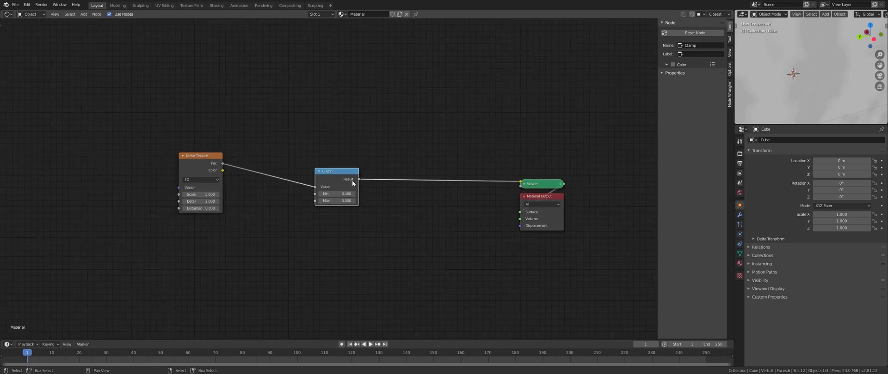
{"action": "key", "text": "x"}
{"action": "key", "text": "shift+a"}
{"action": "mouse_move", "coordinate": [313, 168]}
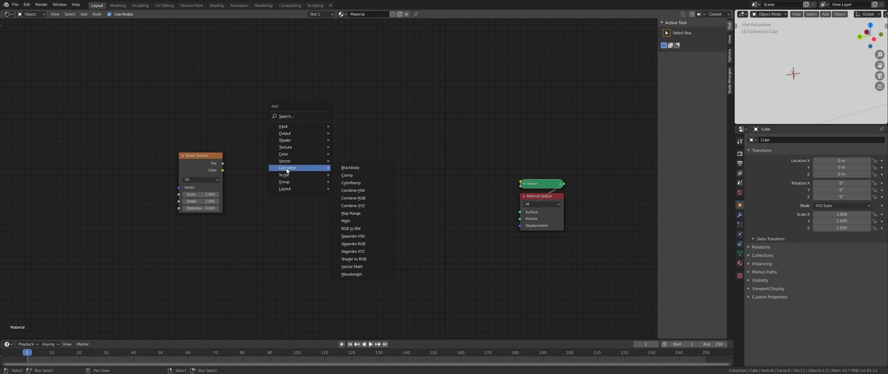
{"action": "mouse_move", "coordinate": [289, 149]}
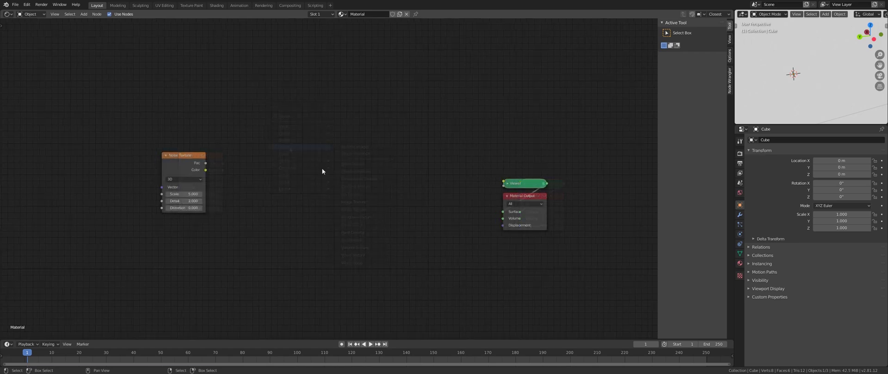
{"action": "key", "text": "shift+a"}
{"action": "mouse_move", "coordinate": [322, 168]}
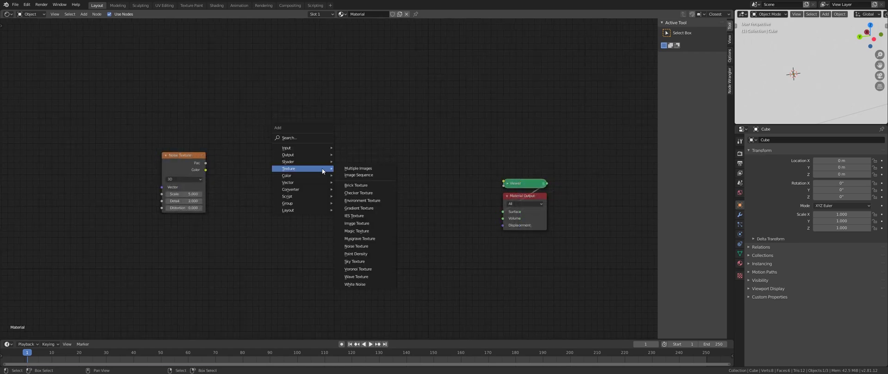
{"action": "left_click", "coordinate": [362, 247]}
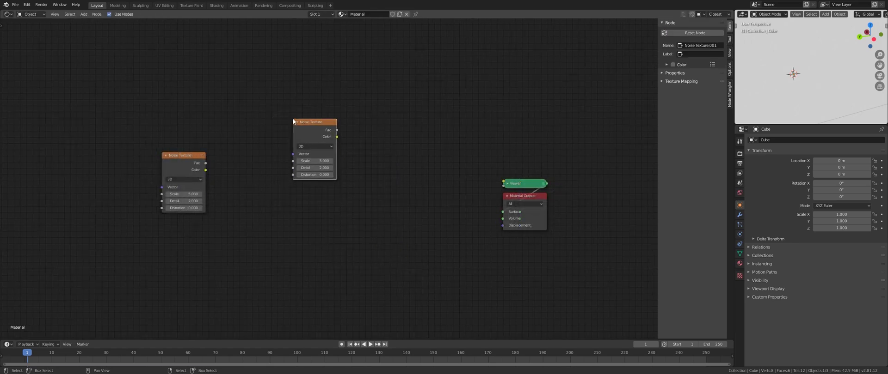
Step: Switch the new Noise Texture node to 4D and move it slightly down
{"action": "left_click", "coordinate": [317, 147]}
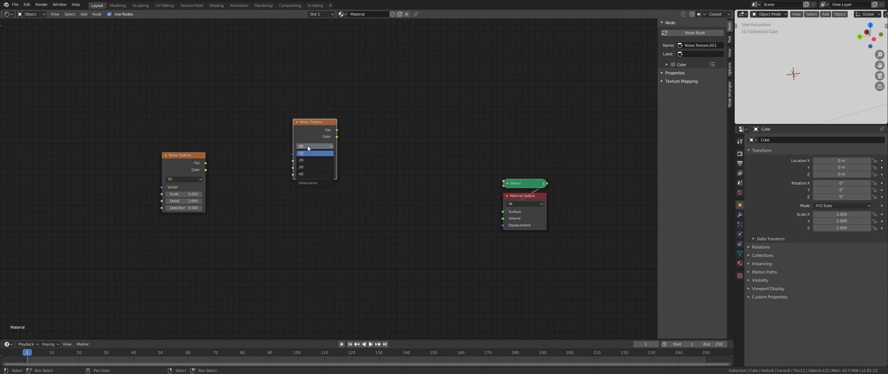
{"action": "left_click", "coordinate": [309, 146]}
{"action": "left_click", "coordinate": [310, 146]}
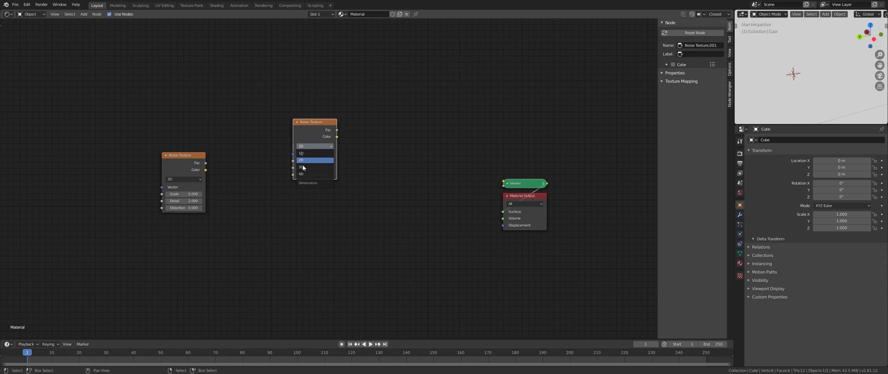
{"action": "left_click", "coordinate": [302, 174]}
{"action": "mouse_move", "coordinate": [309, 130]}
{"action": "left_mouse_down"}
{"action": "mouse_move", "coordinate": [297, 119]}
{"action": "mouse_move", "coordinate": [125, 91]}
{"action": "mouse_move", "coordinate": [373, 147]}
{"action": "mouse_move", "coordinate": [312, 142]}
{"action": "left_mouse_up"}
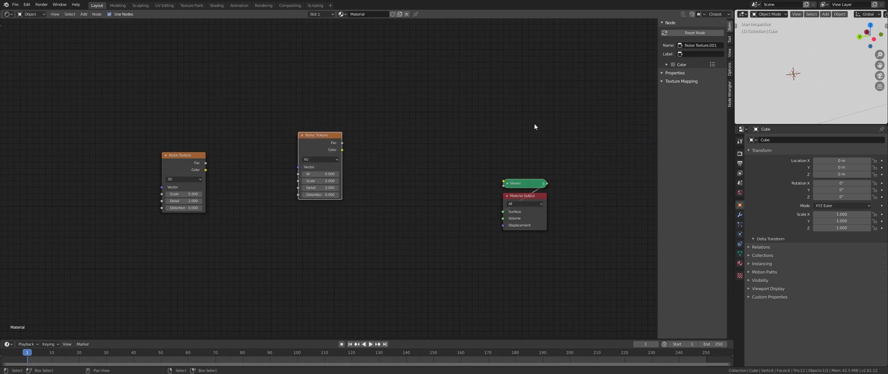
{"action": "middle_click_drag", "start_coordinate": [805, 82], "coordinate": [803, 82]}
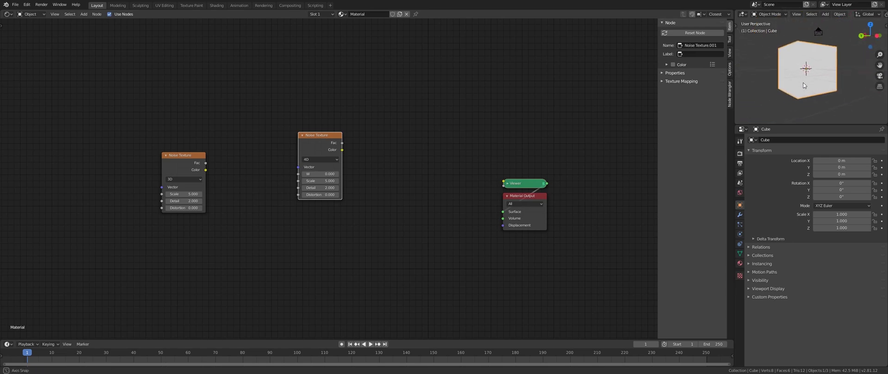
Step: Delete the old 3D Noise Texture node and preview the 4D Noise Texture on the cube through the Viewer node
{"action": "middle_click_drag", "start_coordinate": [350, 159], "coordinate": [362, 170]}
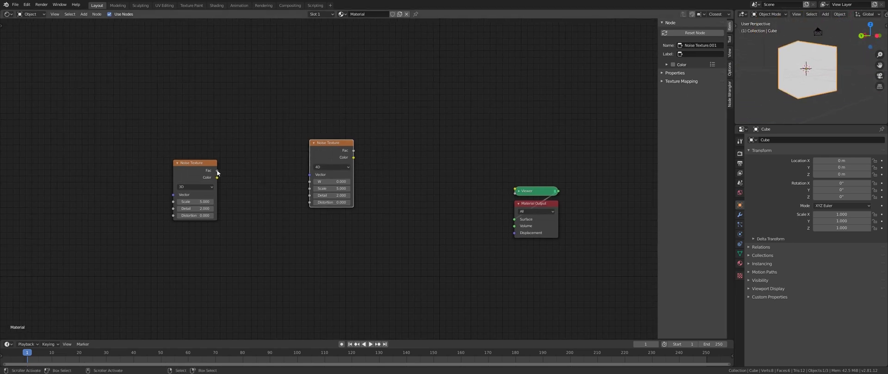
{"action": "left_click", "coordinate": [190, 177]}
{"action": "key", "text": "x"}
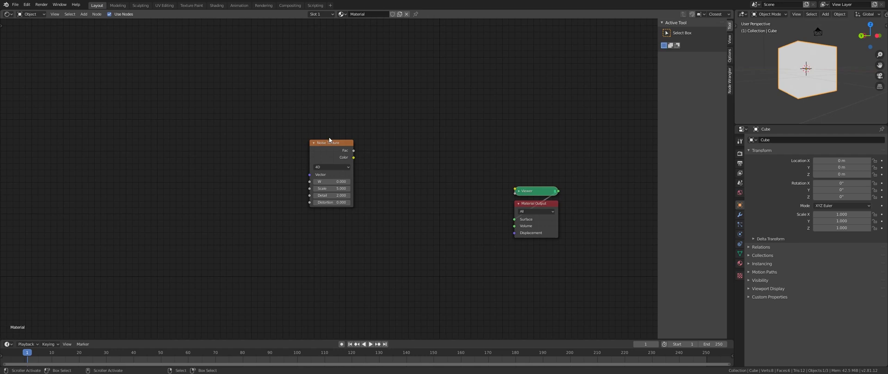
{"action": "left_click", "coordinate": [324, 182], "text": "ctrl+shift"}
Step: Vary the 4D Noise Texture's W value, ending at about 3.1, while observing the pattern on the cube
{"action": "left_click_drag", "start_coordinate": [325, 180], "coordinate": [326, 180]}
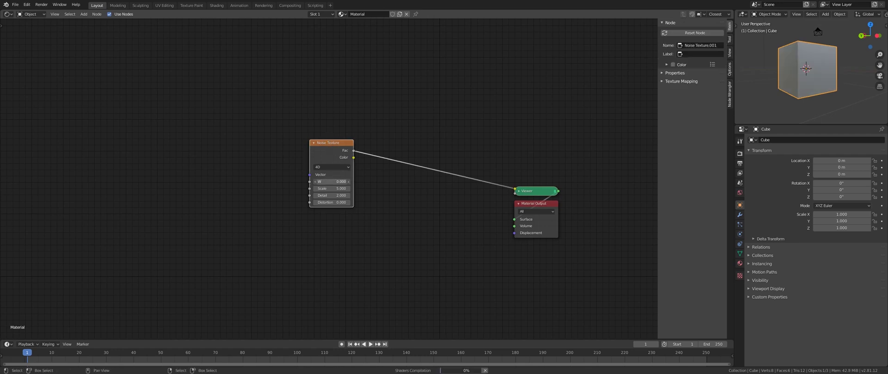
{"action": "left_click_drag", "start_coordinate": [326, 180], "coordinate": [335, 182]}
{"action": "middle_click_drag", "start_coordinate": [846, 62], "coordinate": [804, 90]}
{"action": "scroll", "coordinate": [803, 83], "scroll_direction": "up", "scroll_amount": 2}
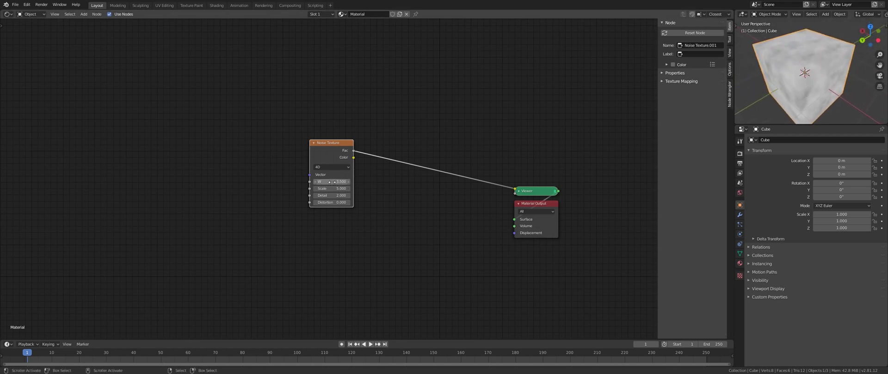
{"action": "left_click_drag", "start_coordinate": [335, 182], "coordinate": [329, 182]}
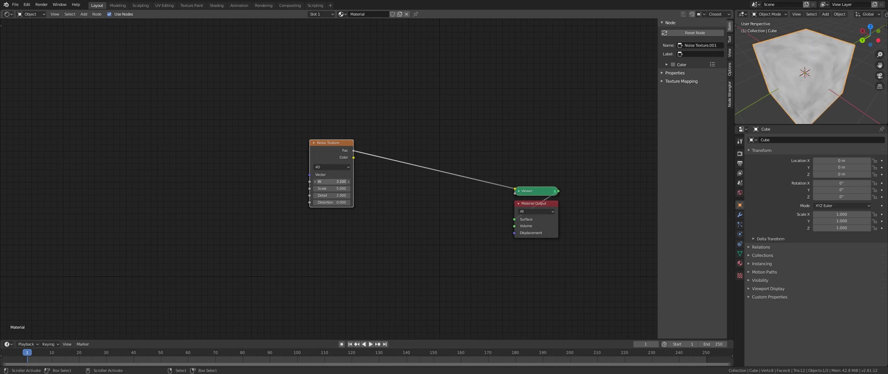
{"action": "middle_click_drag", "start_coordinate": [777, 105], "coordinate": [798, 93]}
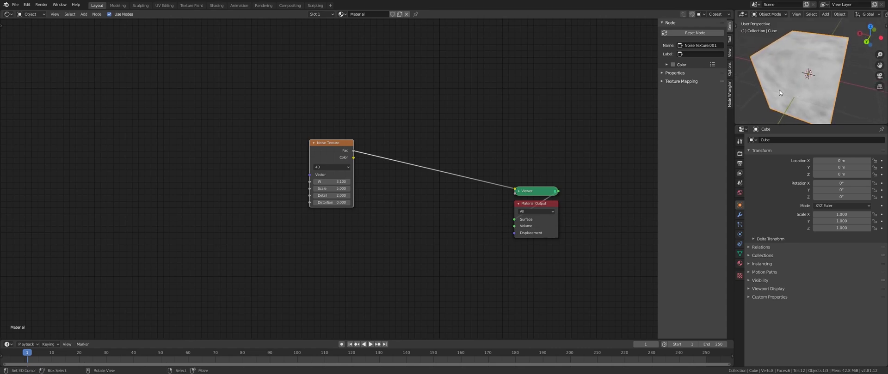
Step: Raise the 4D Noise Texture's W value, then switch the node to 2D and view the pattern around the cube
{"action": "left_click_drag", "start_coordinate": [339, 186], "coordinate": [357, 186]}
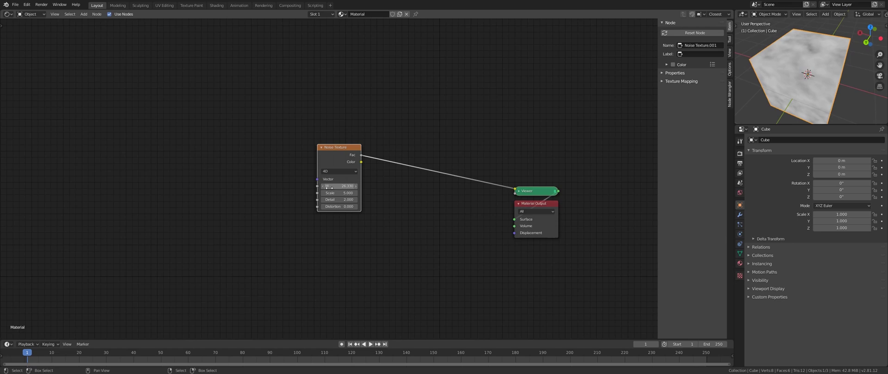
{"action": "left_click", "coordinate": [337, 172]}
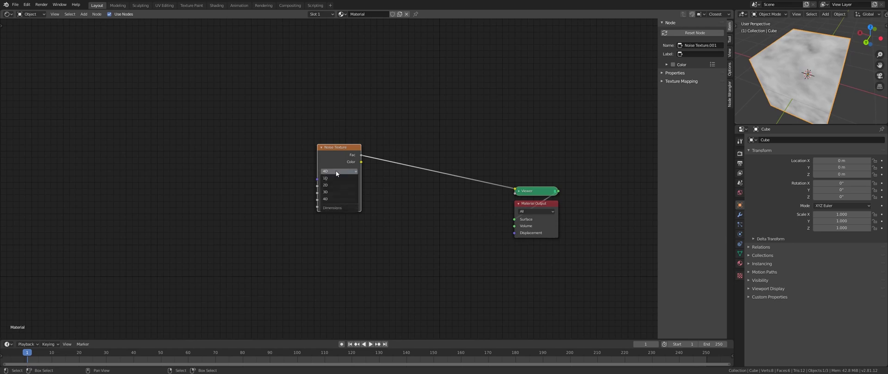
{"action": "left_click", "coordinate": [332, 186]}
{"action": "left_click", "coordinate": [332, 171]}
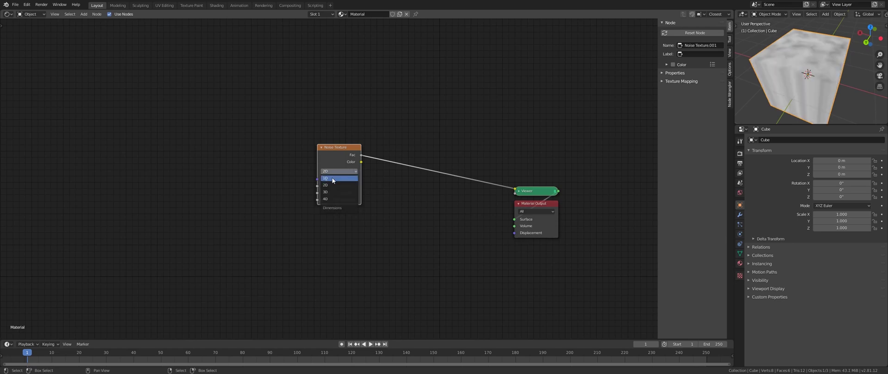
{"action": "left_click", "coordinate": [331, 179]}
{"action": "left_click", "coordinate": [332, 172]}
{"action": "left_click", "coordinate": [333, 179]}
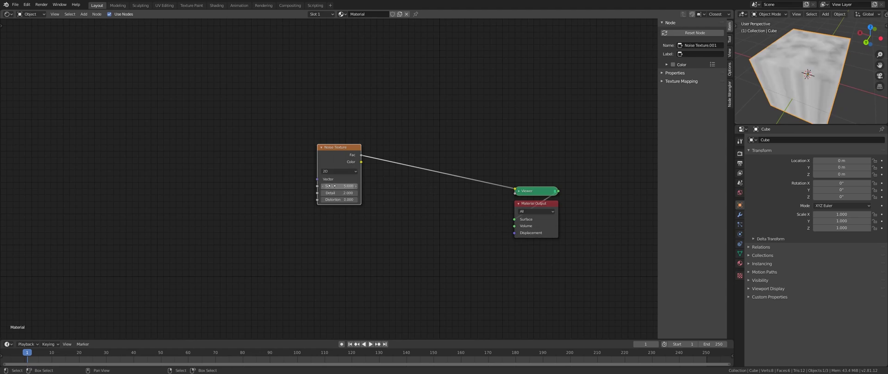
{"action": "middle_click_drag", "start_coordinate": [793, 71], "coordinate": [878, 56]}
Step: Switch the Noise Texture node to 1D and vary its W value, ending at about 16
{"action": "left_click", "coordinate": [334, 171]}
{"action": "left_click", "coordinate": [333, 178]}
{"action": "middle_click_drag", "start_coordinate": [269, 202], "coordinate": [287, 211]}
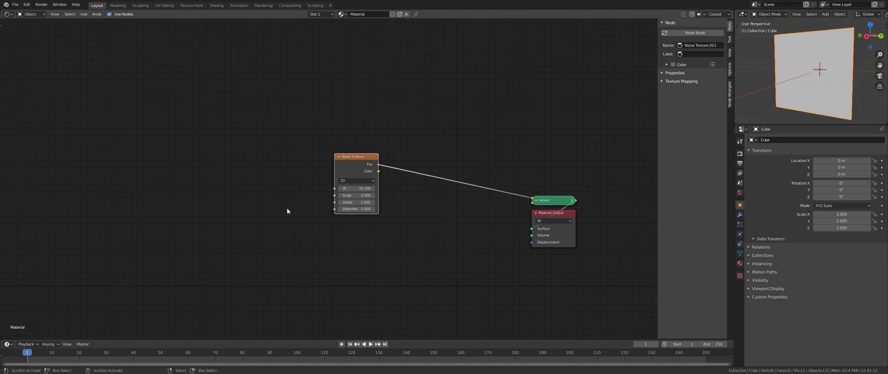
{"action": "mouse_move", "coordinate": [350, 188]}
{"action": "left_mouse_down"}
{"action": "mouse_move", "coordinate": [374, 188]}
{"action": "mouse_move", "coordinate": [351, 188]}
{"action": "left_mouse_up"}
Step: Add a Texture Coordinate node in front of the Noise Texture
{"action": "key", "text": "shift+a"}
{"action": "mouse_move", "coordinate": [218, 185]}
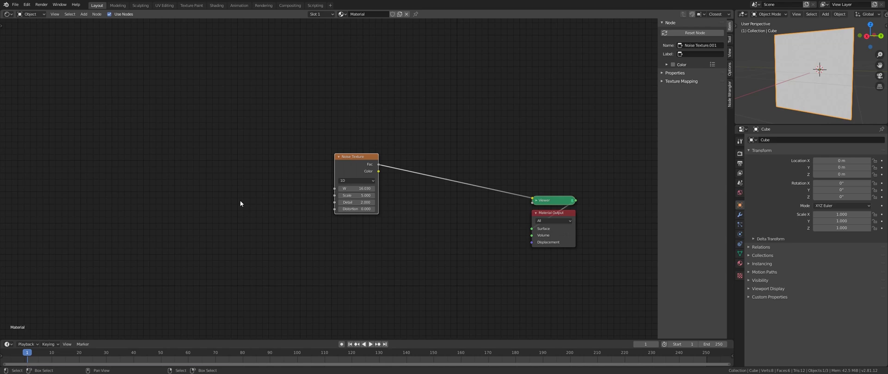
{"action": "middle_click_drag", "start_coordinate": [269, 200], "coordinate": [285, 204]}
{"action": "key", "text": "shift+a"}
{"action": "mouse_move", "coordinate": [227, 179]}
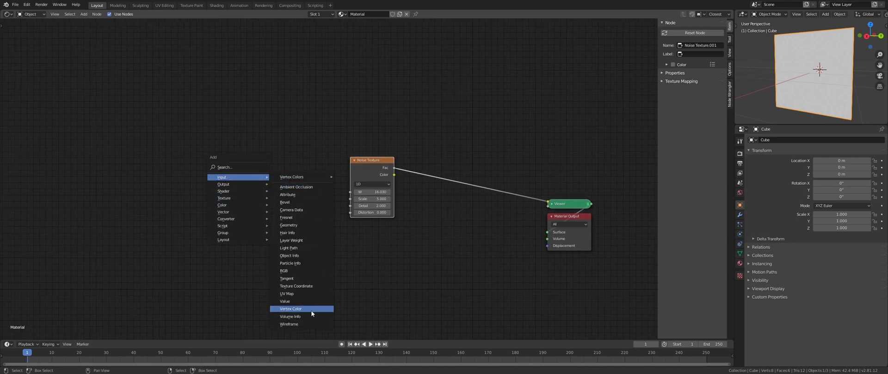
{"action": "left_click", "coordinate": [296, 286]}
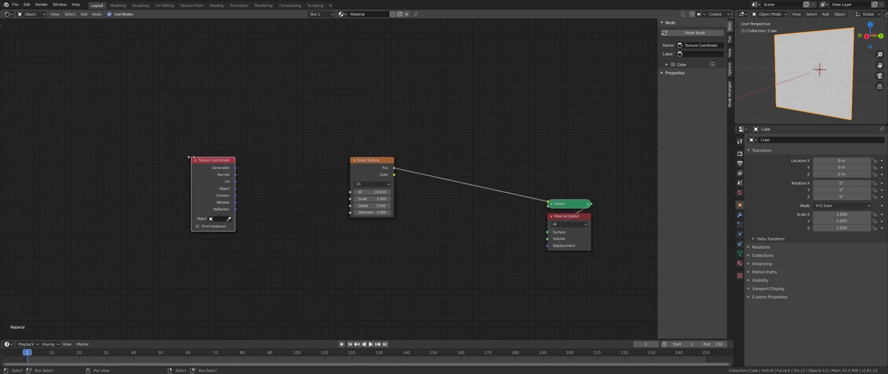
{"action": "key", "text": "Escape"}
{"action": "key", "text": "shift+a"}
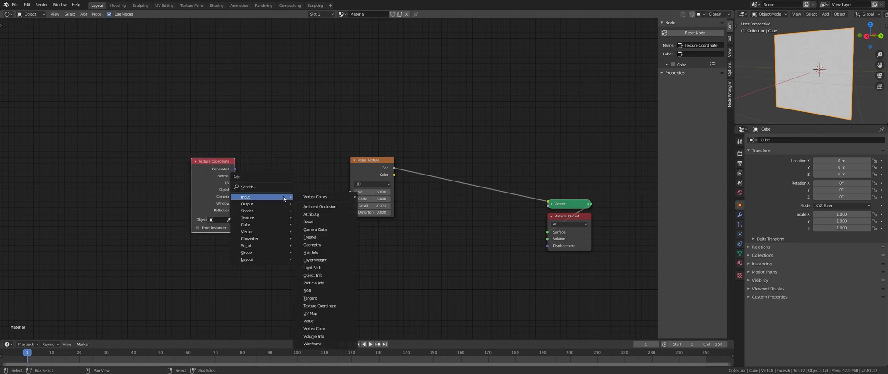
{"action": "mouse_move", "coordinate": [261, 239]}
{"action": "left_click", "coordinate": [323, 276]}
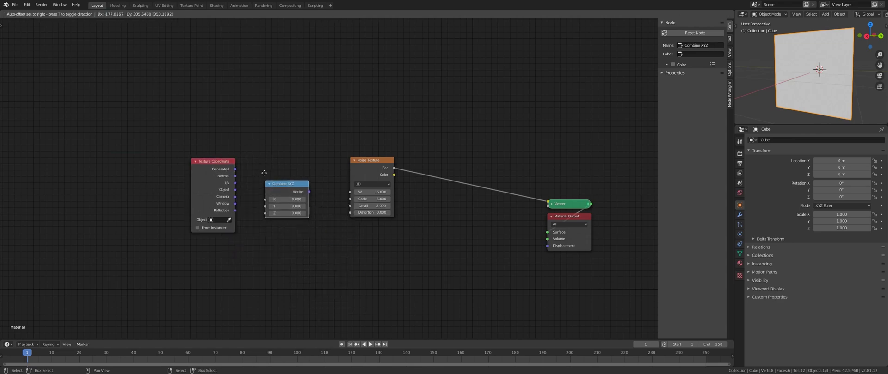
{"action": "key", "text": "Escape"}
Step: Add a Separate XYZ node between the Texture Coordinate and Noise Texture nodes
{"action": "key", "text": "shift+a"}
{"action": "mouse_move", "coordinate": [276, 170]}
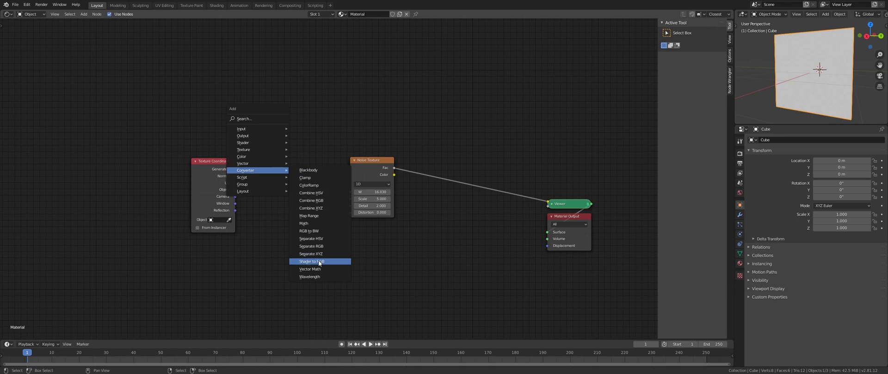
{"action": "left_click", "coordinate": [310, 255]}
{"action": "left_click", "coordinate": [286, 153]}
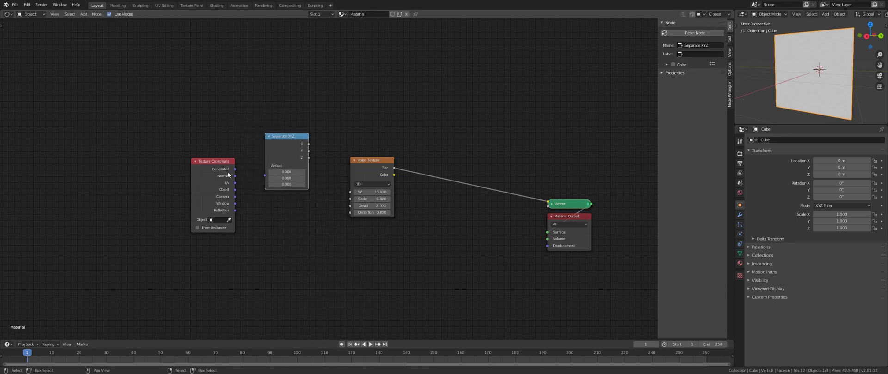
Step: Link Generated coordinates to Separate XYZ and its X output to the Noise Texture's W, and inspect the pattern on the cube
{"action": "left_click_drag", "start_coordinate": [235, 170], "coordinate": [264, 165]}
{"action": "left_click_drag", "start_coordinate": [309, 144], "coordinate": [351, 192]}
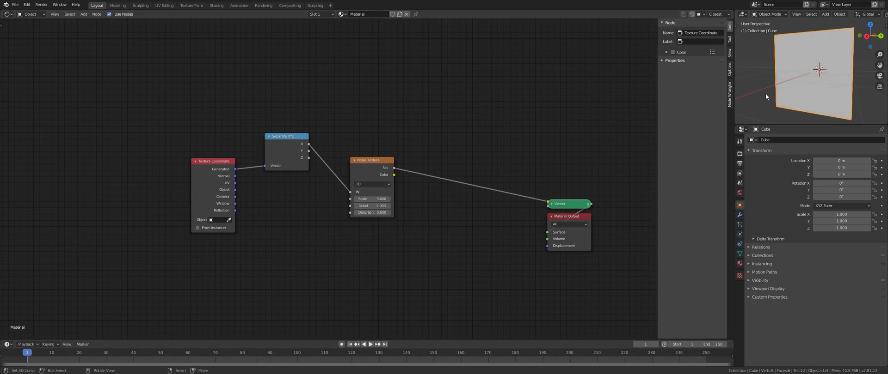
{"action": "middle_click_drag", "start_coordinate": [765, 93], "coordinate": [767, 118]}
{"action": "middle_click_drag", "start_coordinate": [801, 94], "coordinate": [832, 76]}
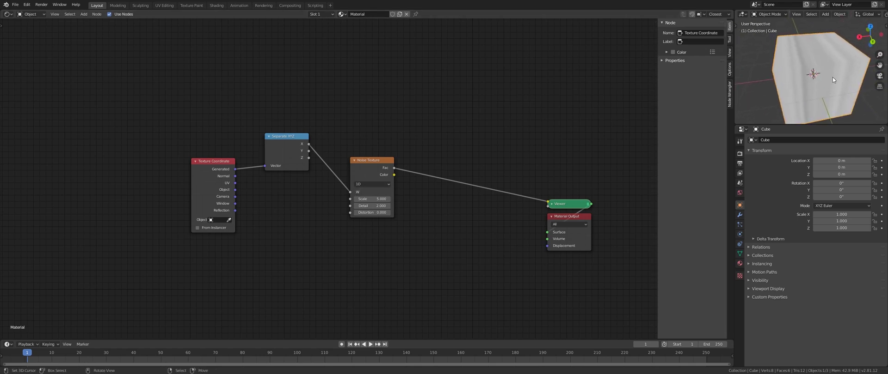
{"action": "middle_click_drag", "start_coordinate": [784, 87], "coordinate": [765, 83]}
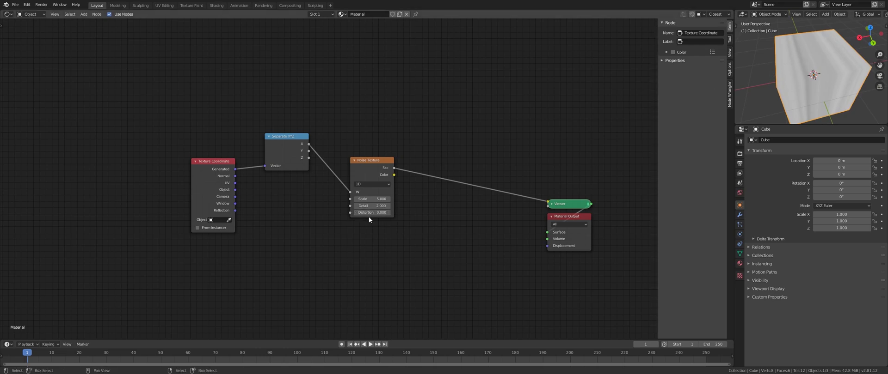
Step: Replace the 1D Noise Texture with a Musgrave Texture node and show its dimension options
{"action": "left_click", "coordinate": [361, 177]}
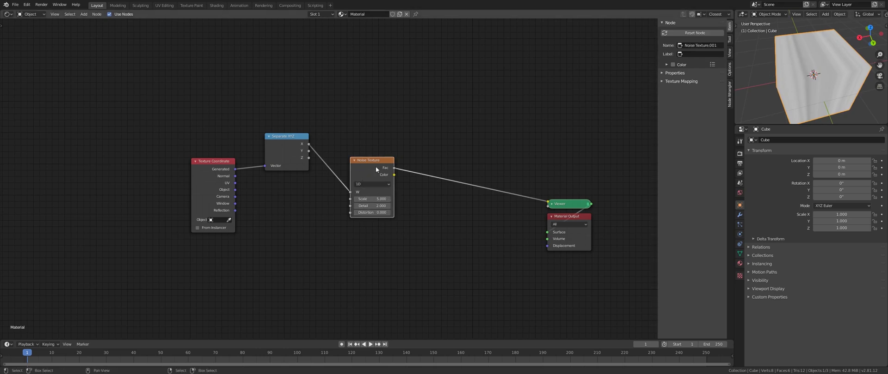
{"action": "key", "text": "x"}
{"action": "key", "text": "shift+a"}
{"action": "mouse_move", "coordinate": [359, 133]}
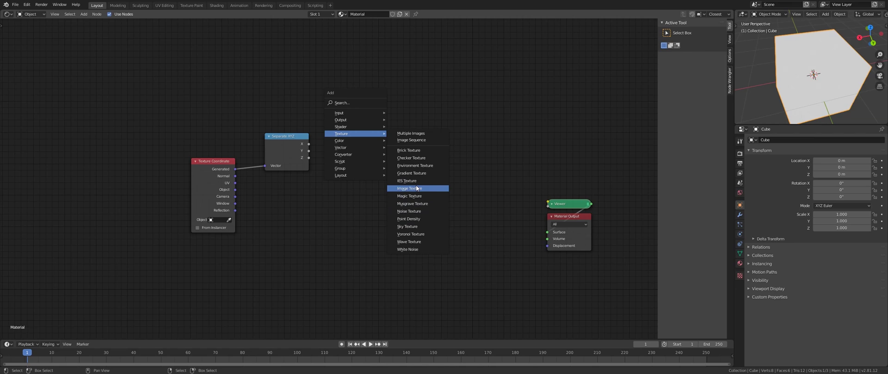
{"action": "left_click", "coordinate": [409, 204]}
{"action": "left_click", "coordinate": [373, 143]}
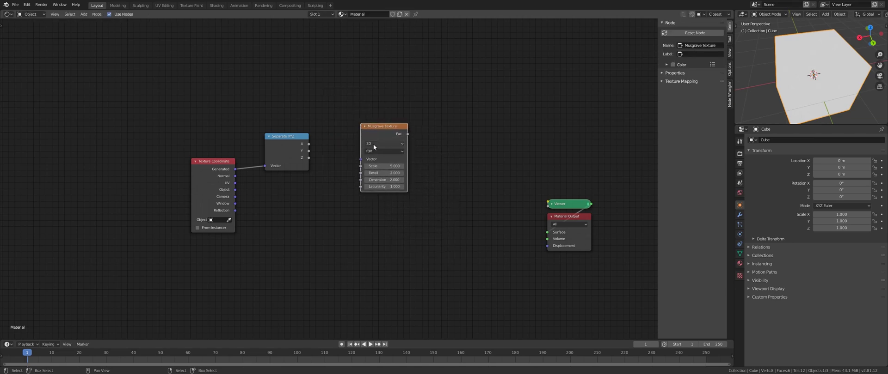
{"action": "left_click", "coordinate": [374, 143]}
Step: Delete the Musgrave Texture node and add a Voronoi Texture node in its place
{"action": "left_click", "coordinate": [398, 136]}
{"action": "key", "text": "x"}
{"action": "key", "text": "shift+a"}
{"action": "mouse_move", "coordinate": [387, 124]}
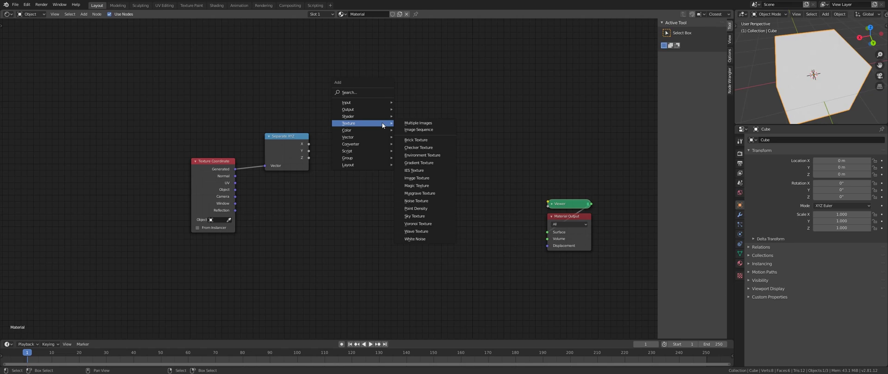
{"action": "left_click", "coordinate": [427, 224]}
{"action": "left_click", "coordinate": [362, 107]}
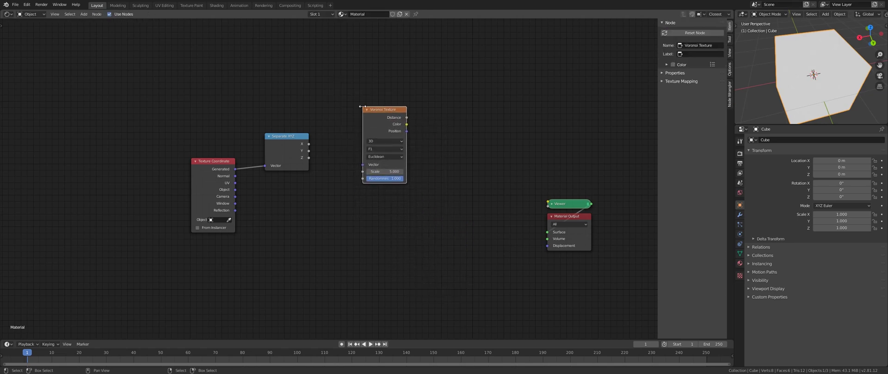
Step: Preview the Voronoi Texture's Position output and then its Distance output up close on the cube through the Viewer node
{"action": "scroll", "coordinate": [385, 124], "scroll_direction": "up", "scroll_amount": 2}
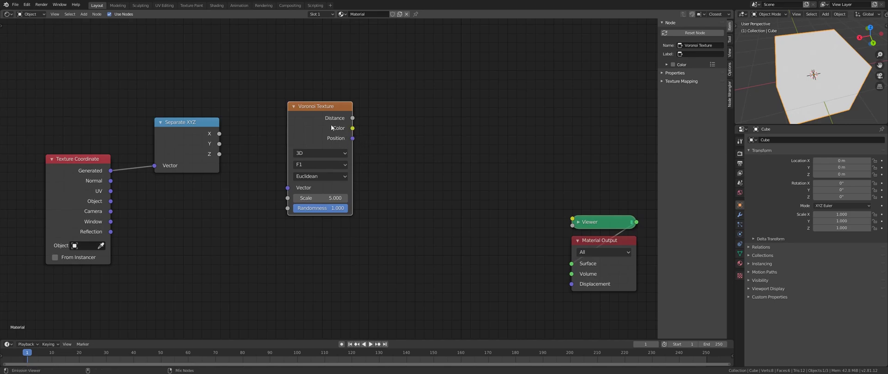
{"action": "left_click_drag", "start_coordinate": [353, 140], "coordinate": [572, 218]}
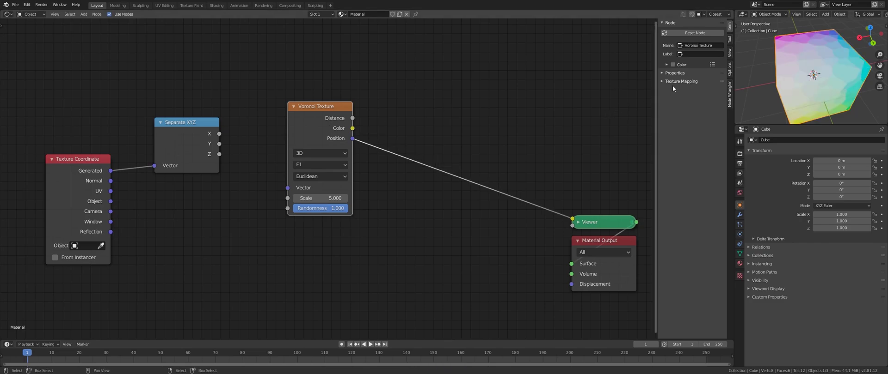
{"action": "mouse_move", "coordinate": [784, 76]}
{"action": "middle_mouse_down"}
{"action": "mouse_move", "coordinate": [794, 84]}
{"action": "mouse_move", "coordinate": [838, 51]}
{"action": "mouse_move", "coordinate": [792, 70]}
{"action": "middle_mouse_up"}
{"action": "scroll", "coordinate": [799, 65], "scroll_direction": "up", "scroll_amount": 3}
{"action": "scroll", "coordinate": [799, 65], "scroll_direction": "up", "scroll_amount": 4}
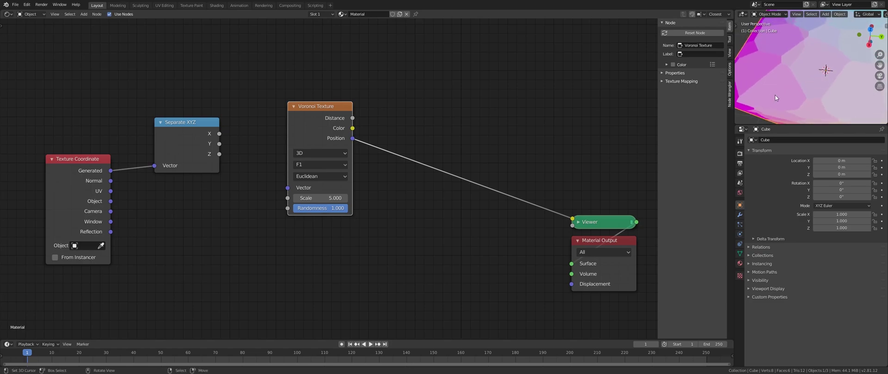
{"action": "left_click", "coordinate": [336, 128], "text": "ctrl+shift"}
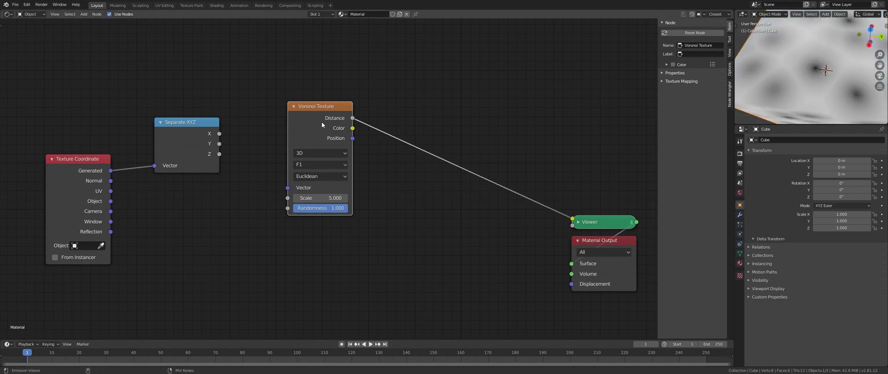
{"action": "scroll", "coordinate": [783, 81], "scroll_direction": "down", "scroll_amount": 5}
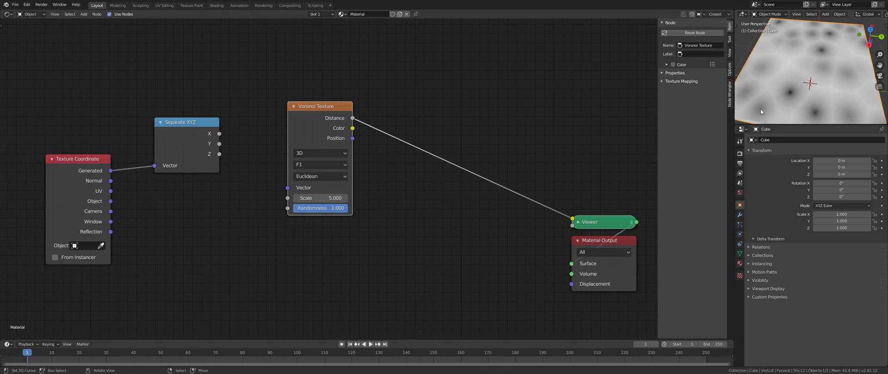
Step: Route the Voronoi Texture's Position output through a reroute point to the Viewer, and space the texture and reroute point apart
{"action": "right_click_drag", "start_coordinate": [382, 146], "coordinate": [408, 133], "text": "shift"}
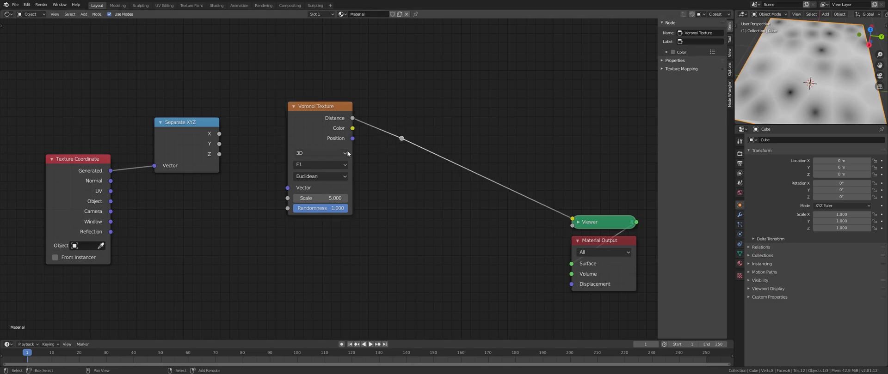
{"action": "left_click_drag", "start_coordinate": [352, 138], "coordinate": [400, 138]}
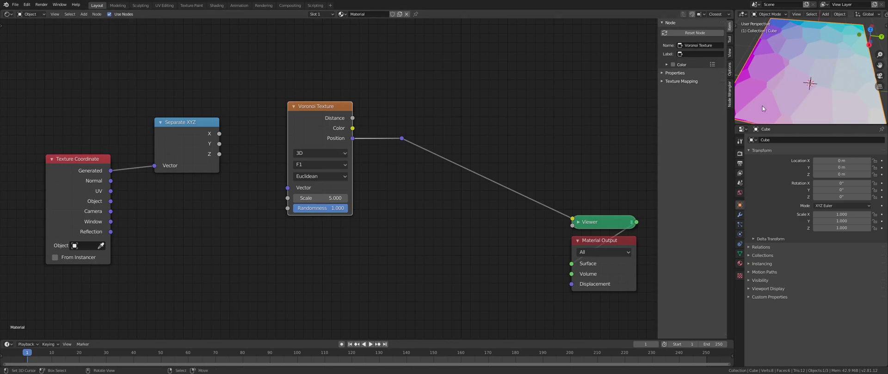
{"action": "key", "text": "g"}
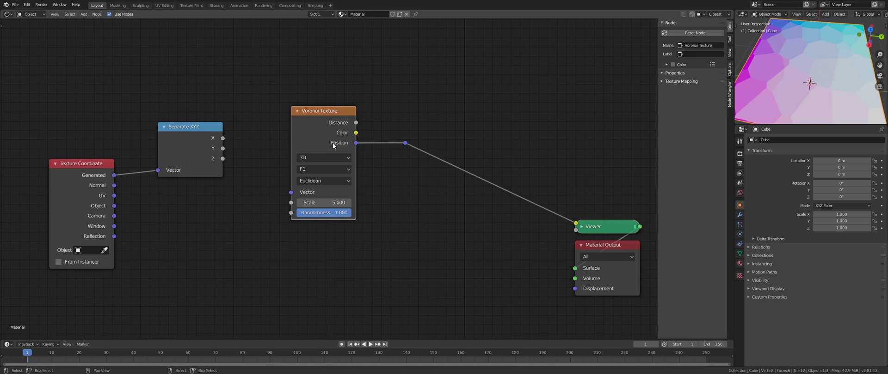
{"action": "left_click", "coordinate": [342, 139]}
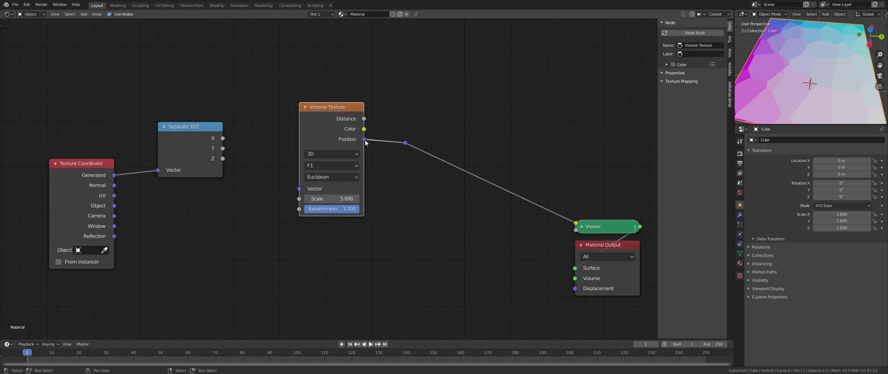
{"action": "left_click", "coordinate": [405, 144]}
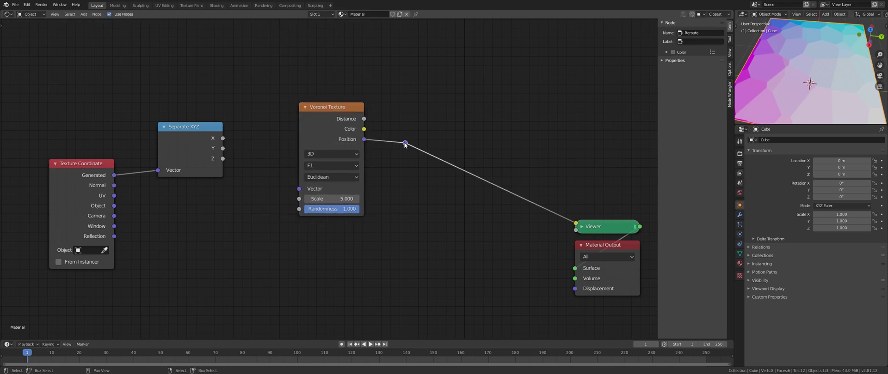
{"action": "left_click_drag", "start_coordinate": [405, 144], "coordinate": [458, 142]}
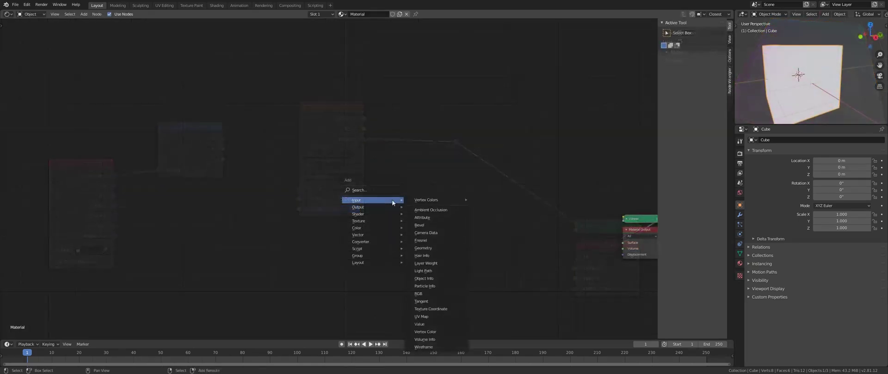
Step: Add a White Noise Texture node and preview it on the cube through the Viewer node
{"action": "mouse_move", "coordinate": [361, 221]}
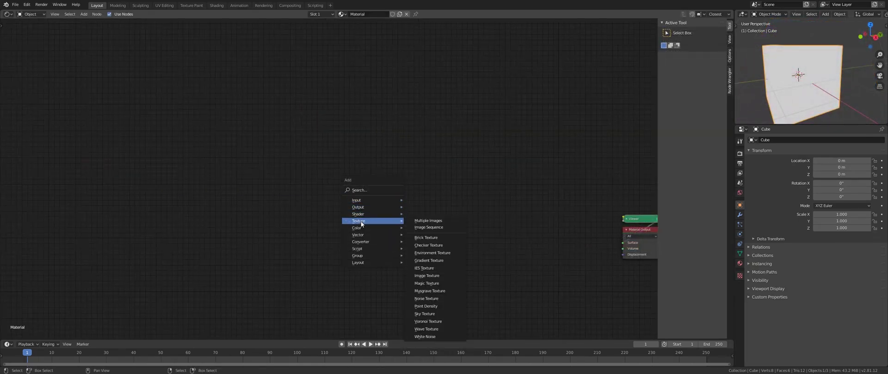
{"action": "left_click", "coordinate": [432, 337]}
{"action": "left_click", "coordinate": [329, 193]}
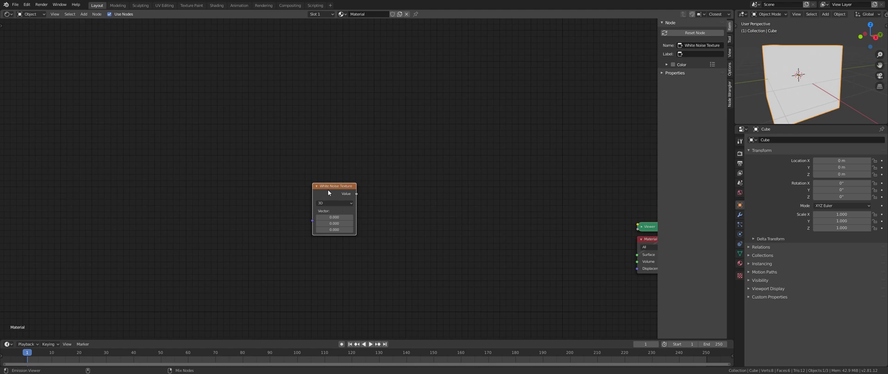
{"action": "left_click", "coordinate": [327, 190], "text": "ctrl+shift"}
{"action": "middle_click_drag", "start_coordinate": [750, 107], "coordinate": [802, 90]}
{"action": "scroll", "coordinate": [793, 90], "scroll_direction": "up", "scroll_amount": 4}
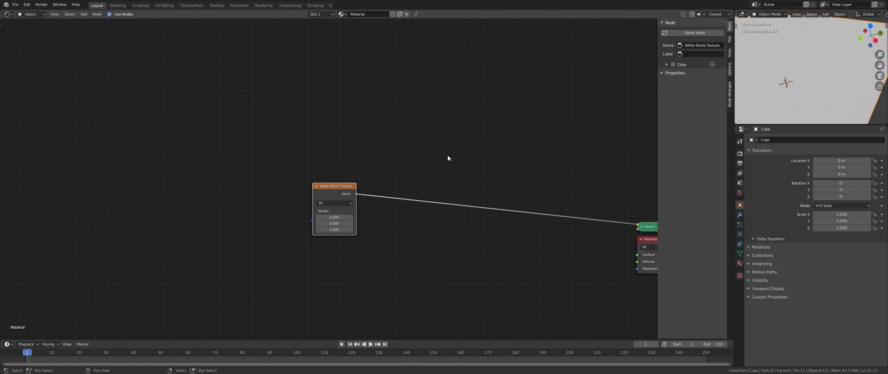
Step: Add a Texture Coordinate node and connect its Generated output to the White Noise Texture's Vector input
{"action": "middle_click_drag", "start_coordinate": [230, 232], "coordinate": [383, 232]}
{"action": "key", "text": "shift+a"}
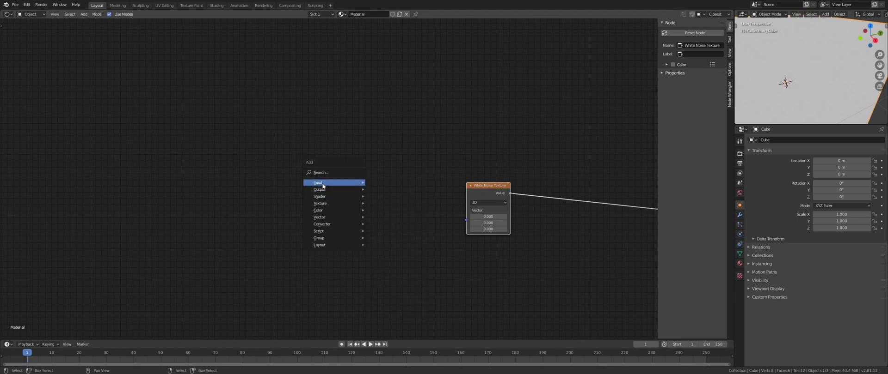
{"action": "mouse_move", "coordinate": [335, 182]}
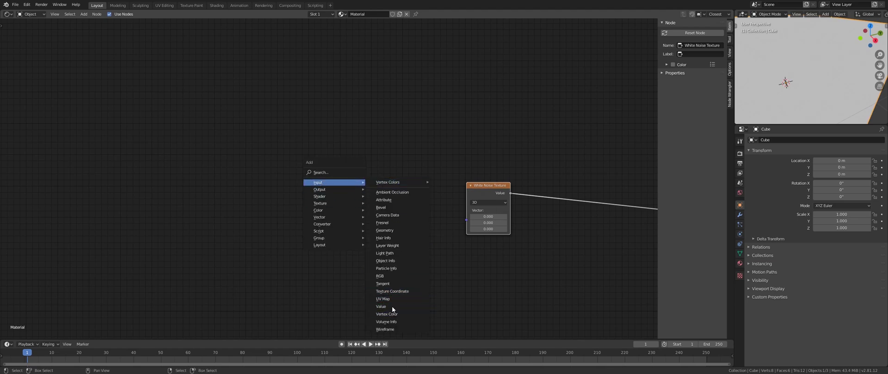
{"action": "left_click", "coordinate": [391, 292]}
{"action": "left_click_drag", "start_coordinate": [350, 202], "coordinate": [465, 220]}
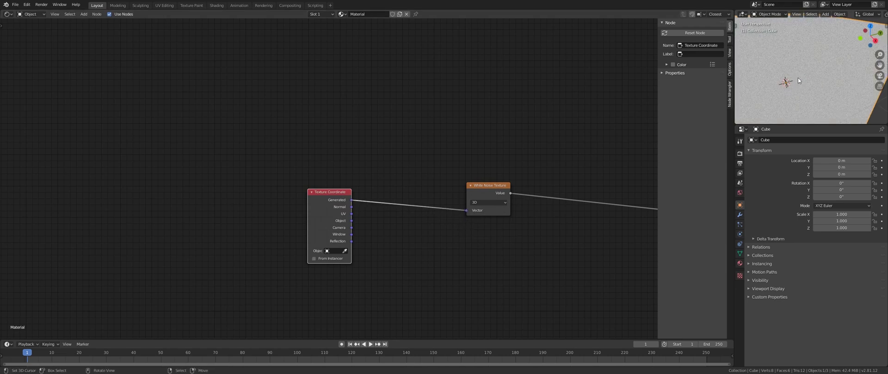
Step: Examine the White Noise pattern on the cube close up, from farther away and from another angle
{"action": "scroll", "coordinate": [797, 79], "scroll_direction": "up", "scroll_amount": 3}
{"action": "scroll", "coordinate": [797, 72], "scroll_direction": "down", "scroll_amount": 3}
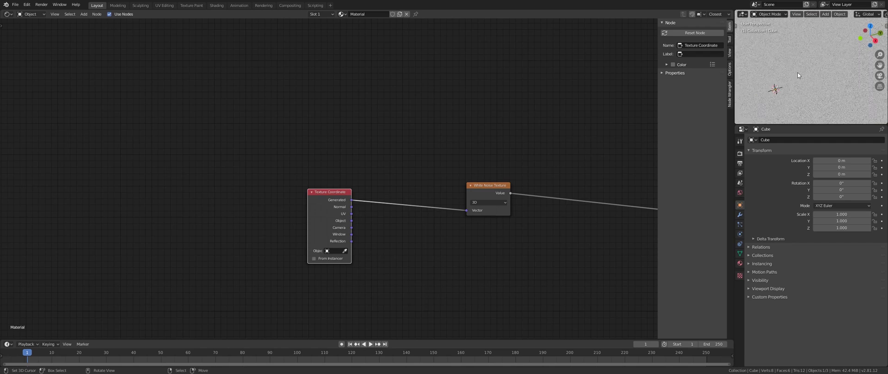
{"action": "middle_click_drag", "start_coordinate": [800, 95], "coordinate": [819, 78], "text": "shift"}
{"action": "scroll", "coordinate": [812, 73], "scroll_direction": "down", "scroll_amount": 5}
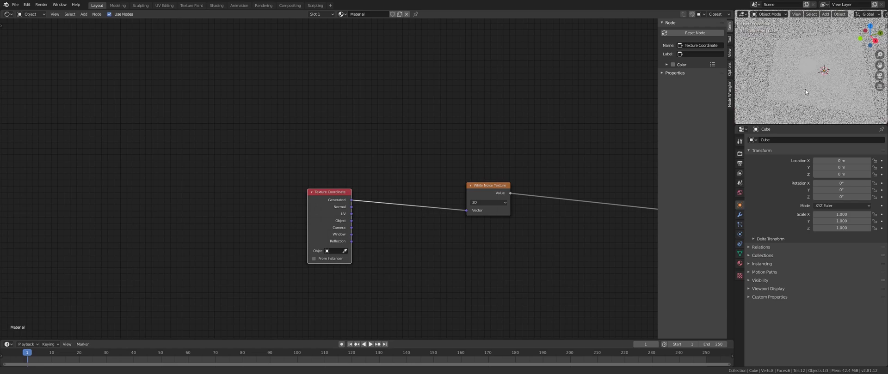
{"action": "scroll", "coordinate": [801, 53], "scroll_direction": "up", "scroll_amount": 3}
{"action": "scroll", "coordinate": [801, 57], "scroll_direction": "down", "scroll_amount": 2}
{"action": "scroll", "coordinate": [803, 63], "scroll_direction": "up", "scroll_amount": 2}
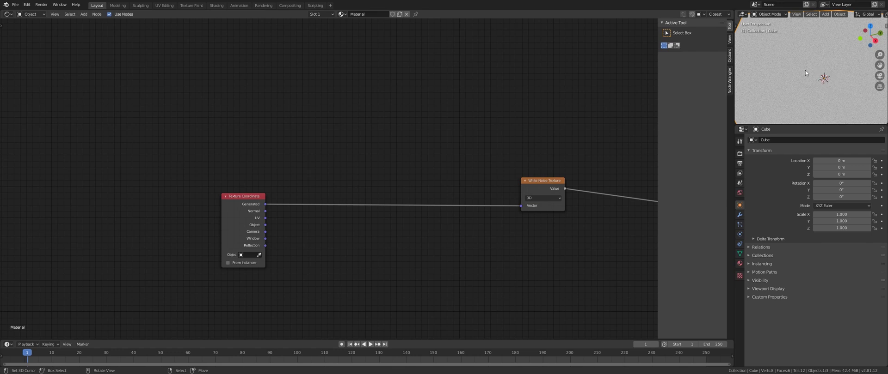
{"action": "middle_click_drag", "start_coordinate": [822, 86], "coordinate": [838, 57]}
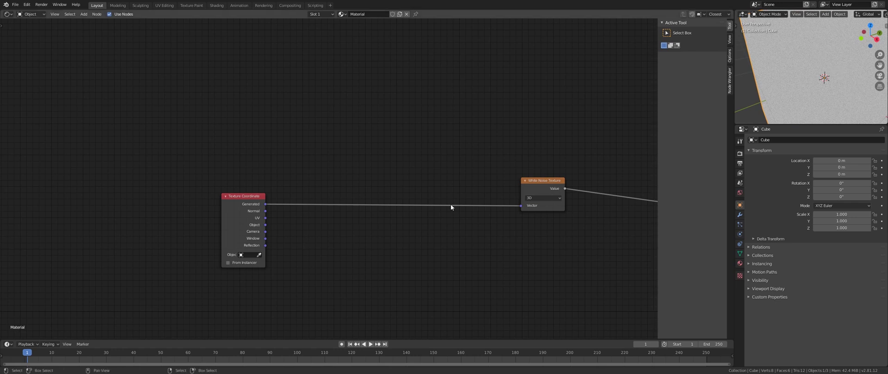
Step: Insert a Vector Math node set to Floor before the White Noise Texture, fed by the Texture Coordinate's Object output
{"action": "mouse_move", "coordinate": [535, 182]}
{"action": "left_mouse_down"}
{"action": "mouse_move", "coordinate": [448, 183]}
{"action": "mouse_move", "coordinate": [543, 172]}
{"action": "left_mouse_up"}
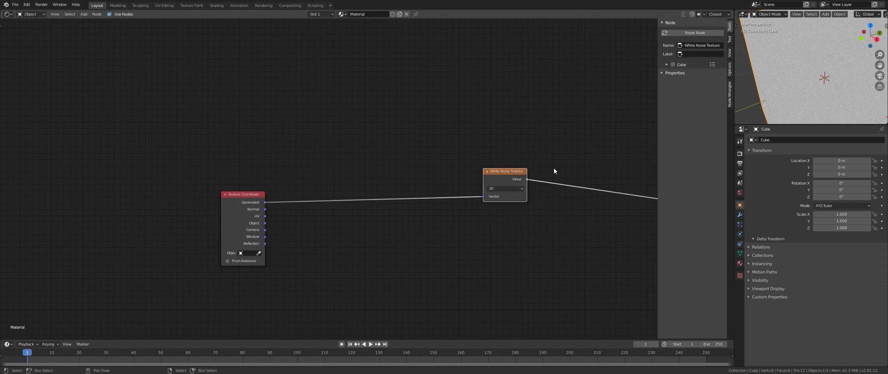
{"action": "key", "text": "shift+a"}
{"action": "mouse_move", "coordinate": [359, 191]}
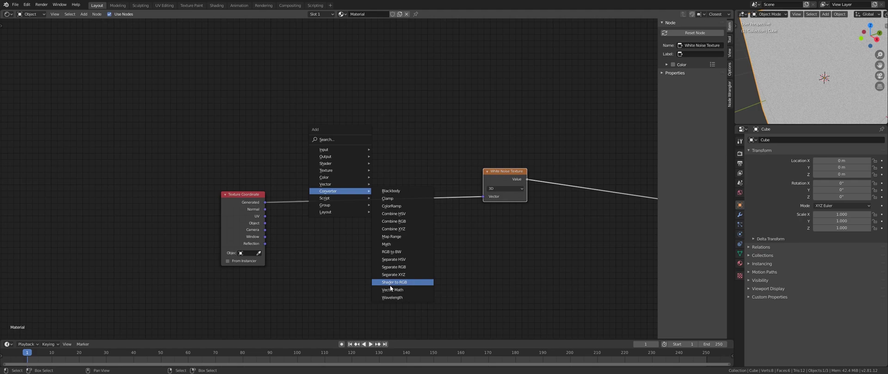
{"action": "left_click", "coordinate": [392, 290]}
{"action": "left_click", "coordinate": [362, 188]}
{"action": "left_click", "coordinate": [363, 175]}
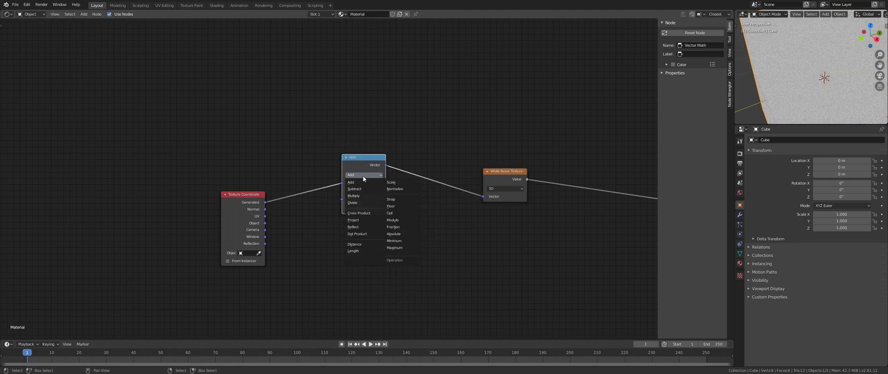
{"action": "left_click", "coordinate": [398, 207]}
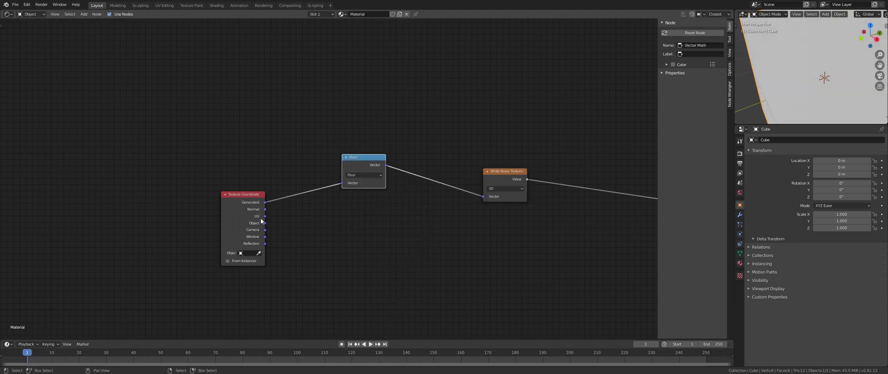
{"action": "mouse_move", "coordinate": [239, 223]}
{"action": "left_mouse_down"}
{"action": "mouse_move", "coordinate": [172, 190]}
{"action": "mouse_move", "coordinate": [216, 203]}
{"action": "mouse_move", "coordinate": [329, 176]}
{"action": "mouse_move", "coordinate": [340, 183]}
{"action": "left_mouse_up"}
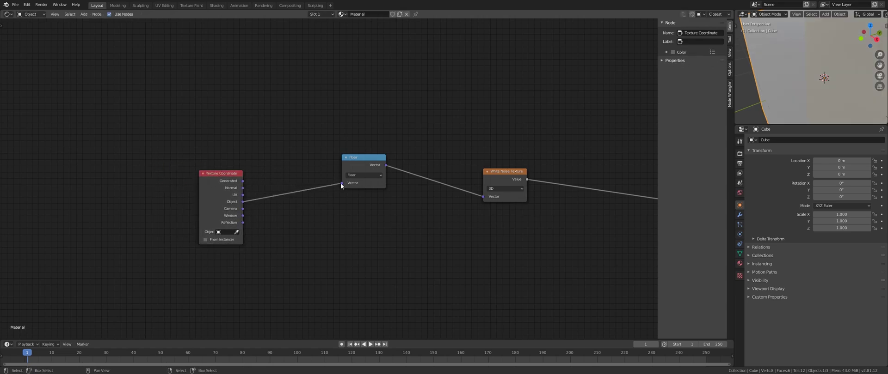
{"action": "scroll", "coordinate": [790, 90], "scroll_direction": "down", "scroll_amount": 6}
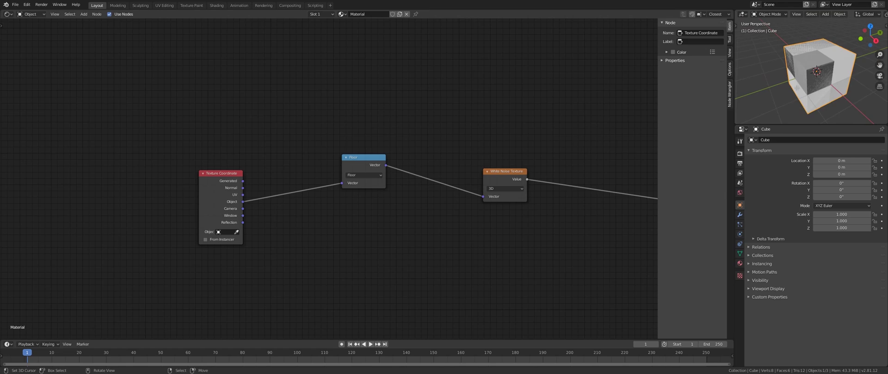
Step: Scale up the cube's mesh in Edit Mode so that it spans several noise cells, and return to Object Mode
{"action": "key", "text": "Tab"}
{"action": "key", "text": "s"}
{"action": "left_click", "coordinate": [860, 86]}
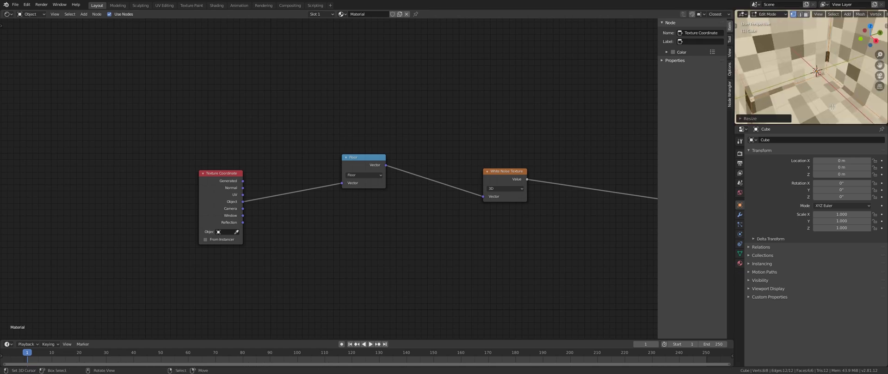
{"action": "scroll", "coordinate": [823, 87], "scroll_direction": "down", "scroll_amount": 7}
{"action": "key", "text": "Tab"}
{"action": "middle_click_drag", "start_coordinate": [823, 86], "coordinate": [797, 71]}
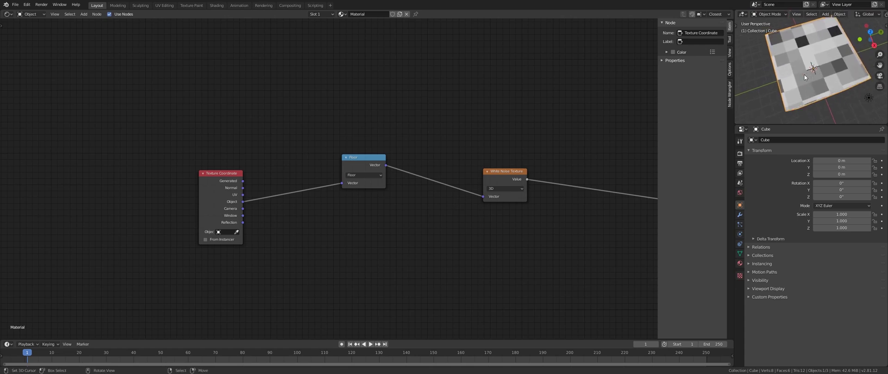
{"action": "scroll", "coordinate": [810, 69], "scroll_direction": "up", "scroll_amount": 4}
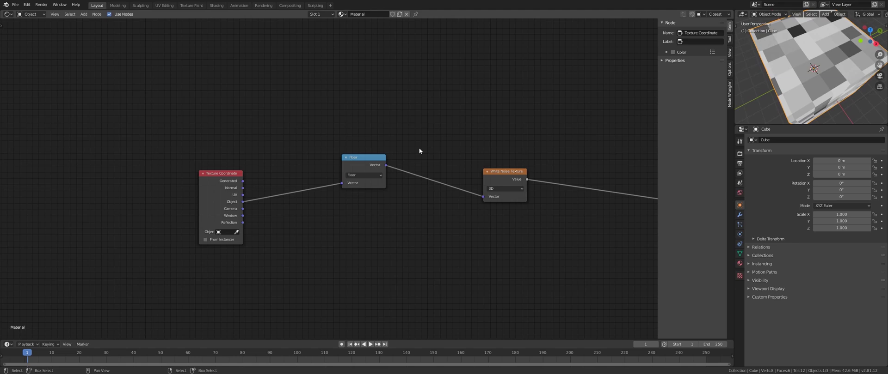
Step: Preview the Floor node's Vector output on the cube through the Viewer node and inspect it from several sides
{"action": "left_click", "coordinate": [373, 167], "text": "ctrl+shift"}
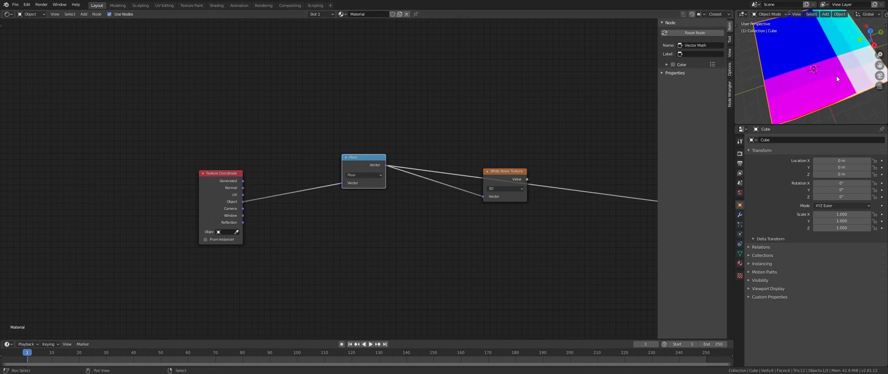
{"action": "middle_click_drag", "start_coordinate": [837, 79], "coordinate": [798, 66]}
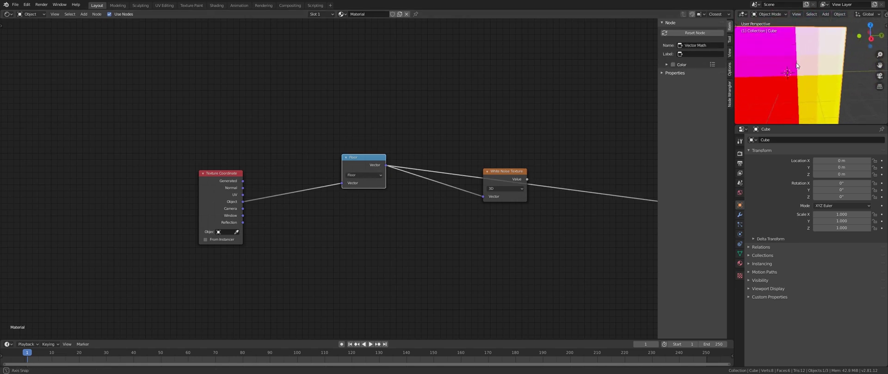
{"action": "middle_click_drag", "start_coordinate": [482, 140], "coordinate": [443, 159]}
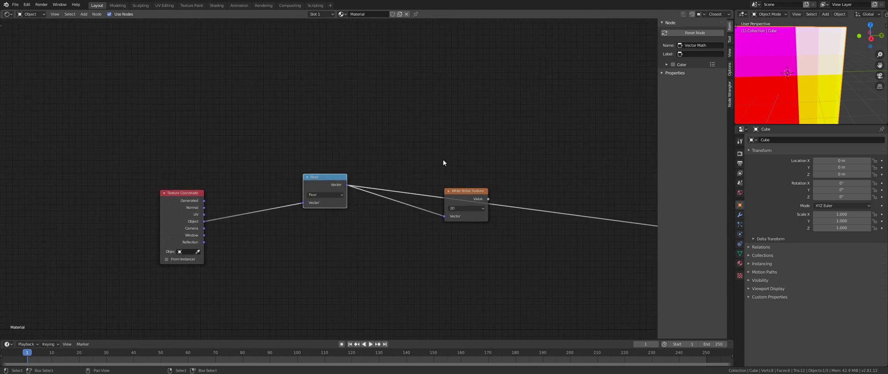
{"action": "middle_click_drag", "start_coordinate": [765, 69], "coordinate": [801, 48]}
Step: Preview the White Noise Texture on the cube again and examine its grid of random grey cells from several angles
{"action": "left_click", "coordinate": [466, 199], "text": "ctrl+shift"}
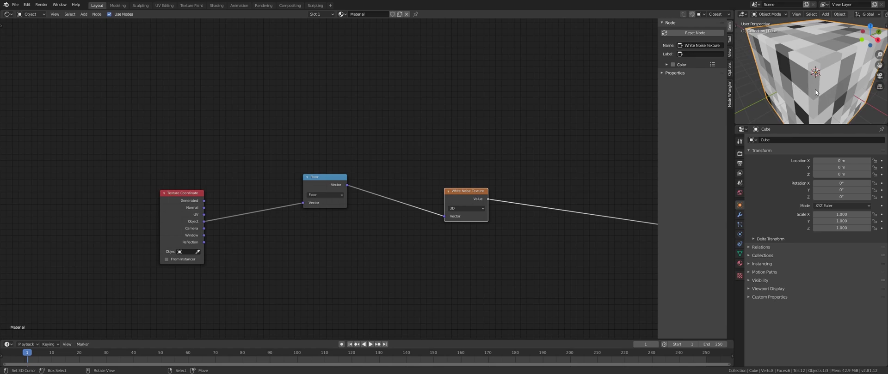
{"action": "middle_click_drag", "start_coordinate": [801, 65], "coordinate": [810, 74]}
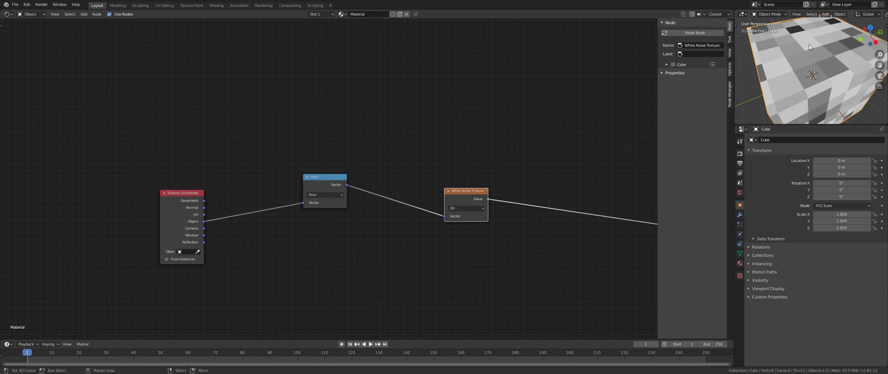
{"action": "middle_click_drag", "start_coordinate": [818, 45], "coordinate": [809, 79]}
{"action": "scroll", "coordinate": [797, 69], "scroll_direction": "up", "scroll_amount": 3}
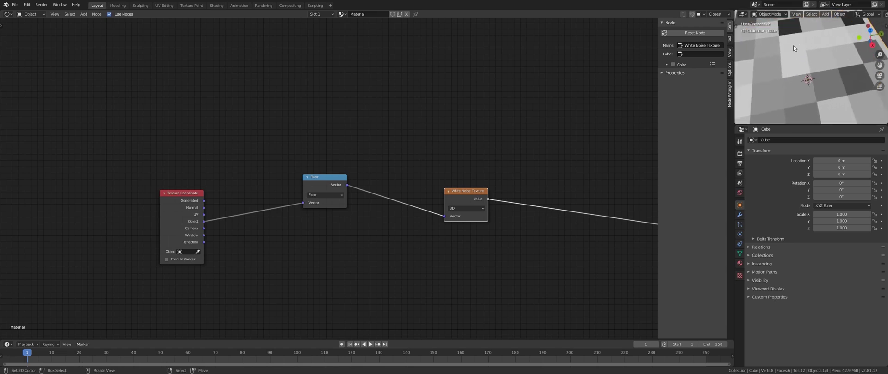
{"action": "scroll", "coordinate": [801, 70], "scroll_direction": "down", "scroll_amount": 5}
{"action": "mouse_move", "coordinate": [801, 69]}
{"action": "middle_mouse_down"}
{"action": "mouse_move", "coordinate": [802, 78]}
{"action": "mouse_move", "coordinate": [807, 48]}
{"action": "mouse_move", "coordinate": [793, 74]}
{"action": "mouse_move", "coordinate": [820, 60]}
{"action": "mouse_move", "coordinate": [781, 63]}
{"action": "mouse_move", "coordinate": [790, 73]}
{"action": "middle_mouse_up"}
{"action": "scroll", "coordinate": [798, 69], "scroll_direction": "up", "scroll_amount": 3}
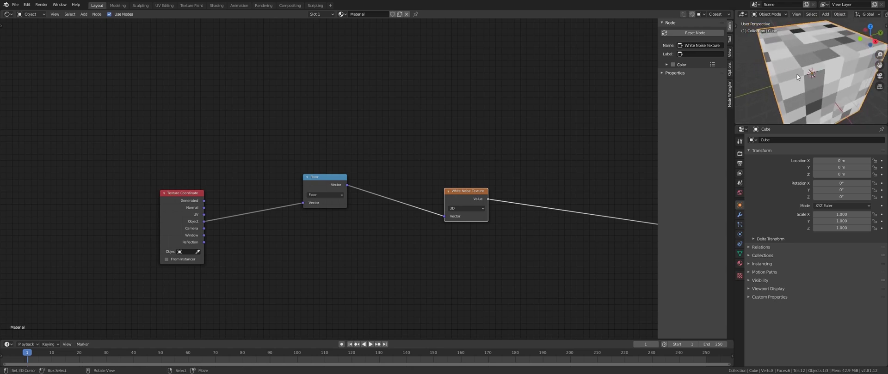
{"action": "middle_click_drag", "start_coordinate": [782, 73], "coordinate": [795, 74]}
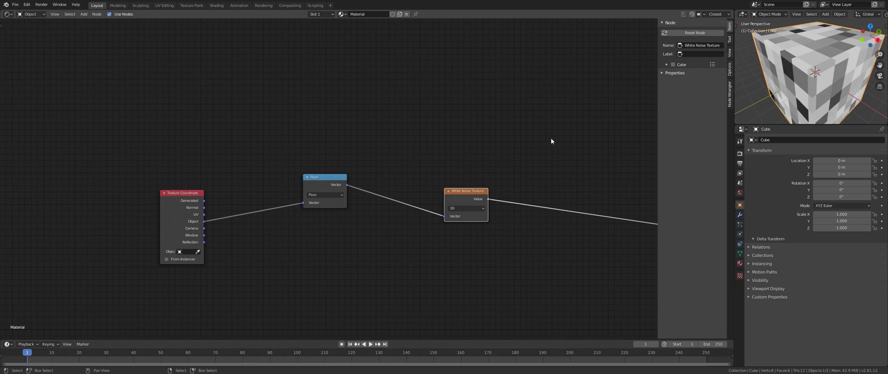
Step: Delete the Floor and White Noise Texture nodes and add a Mapping node in their place
{"action": "left_click", "coordinate": [533, 142]}
{"action": "left_click_drag", "start_coordinate": [534, 112], "coordinate": [267, 272]}
{"action": "key", "text": "x"}
{"action": "key", "text": "shift+a"}
{"action": "mouse_move", "coordinate": [351, 190]}
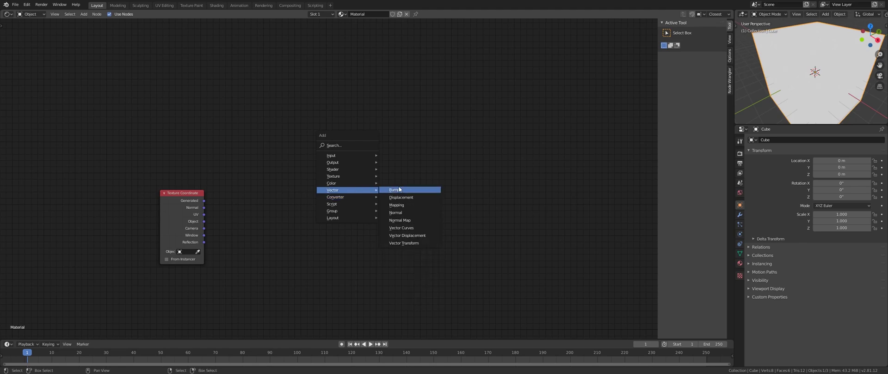
{"action": "left_click", "coordinate": [401, 206]}
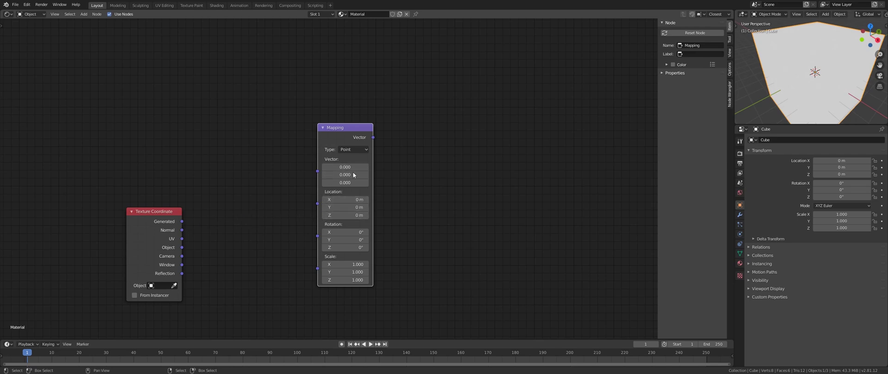
Step: Connect the Texture Coordinate's Generated output to the Mapping node's Vector input and arrange the two nodes closer together
{"action": "left_click_drag", "start_coordinate": [319, 172], "coordinate": [182, 221]}
{"action": "left_click_drag", "start_coordinate": [356, 138], "coordinate": [441, 187]}
{"action": "left_click_drag", "start_coordinate": [170, 239], "coordinate": [317, 181]}
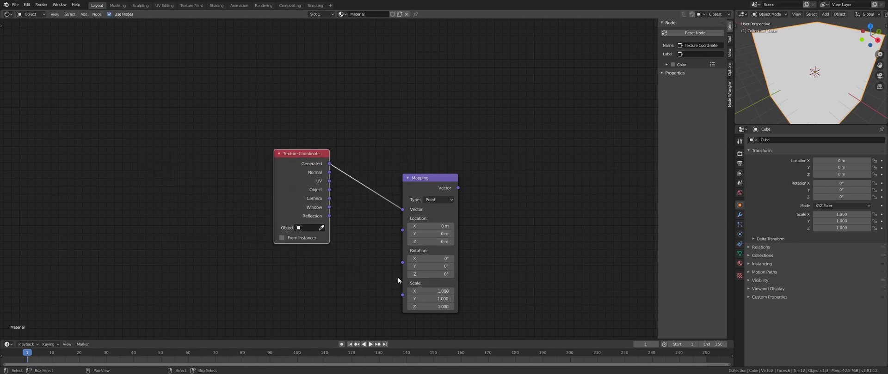
{"action": "left_click_drag", "start_coordinate": [334, 215], "coordinate": [324, 226]}
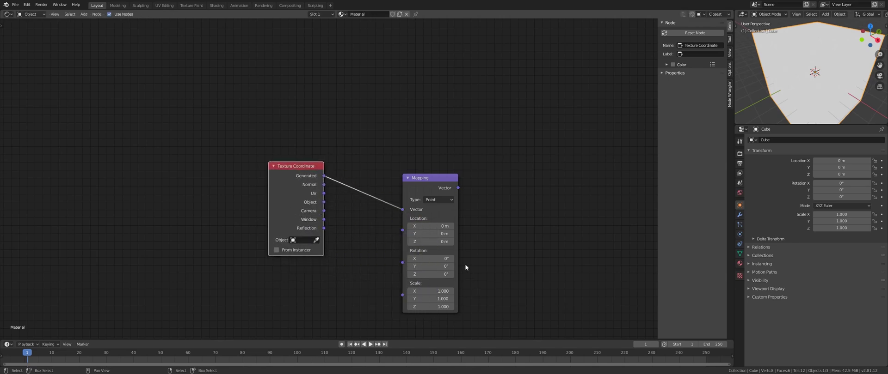
{"action": "middle_click_drag", "start_coordinate": [533, 250], "coordinate": [486, 250]}
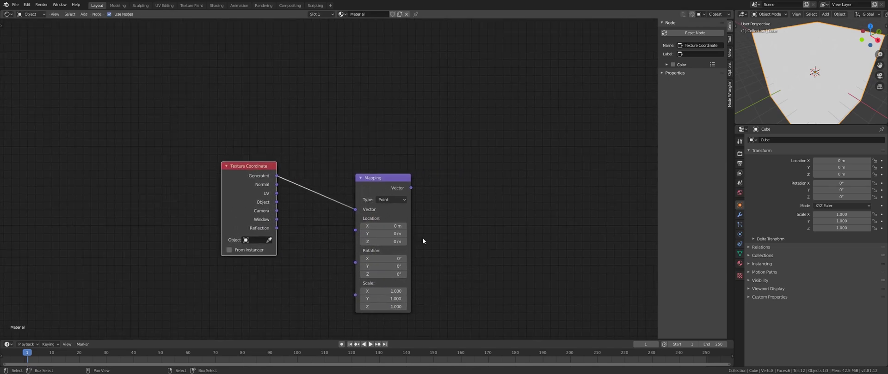
{"action": "middle_click_drag", "start_coordinate": [427, 248], "coordinate": [372, 233]}
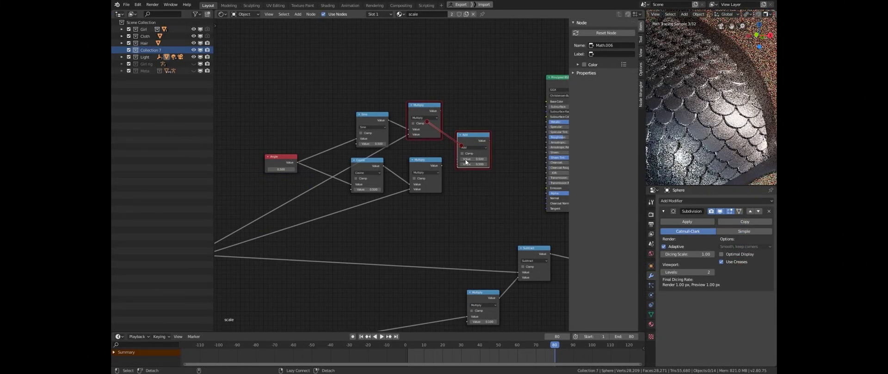
Step: In the scale material, connect the Multiply nodes to the Add node and adjust the value of the Angle node
{"action": "right_click_drag", "start_coordinate": [466, 162], "coordinate": [466, 161], "text": "alt"}
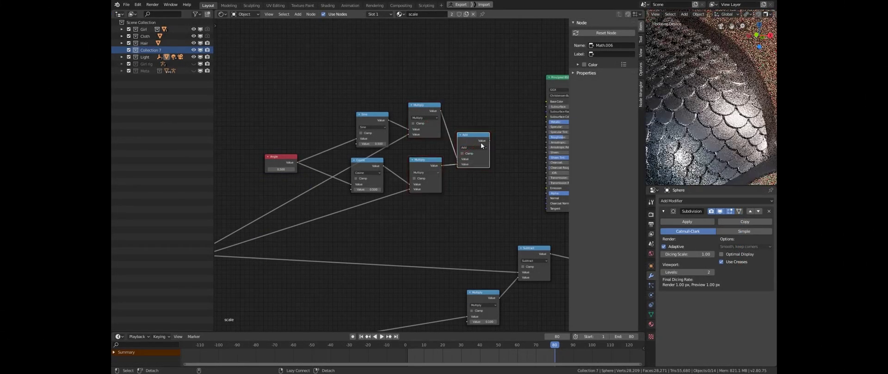
{"action": "middle_click_drag", "start_coordinate": [491, 143], "coordinate": [417, 137]}
{"action": "left_click_drag", "start_coordinate": [417, 135], "coordinate": [445, 266]}
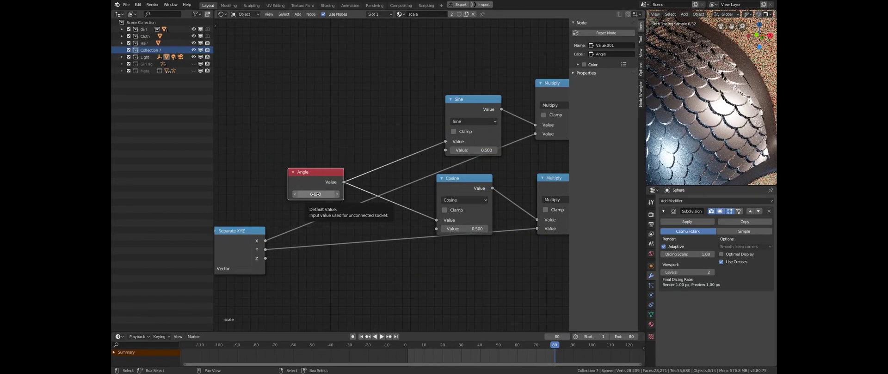
{"action": "left_click_drag", "start_coordinate": [316, 194], "coordinate": [334, 194]}
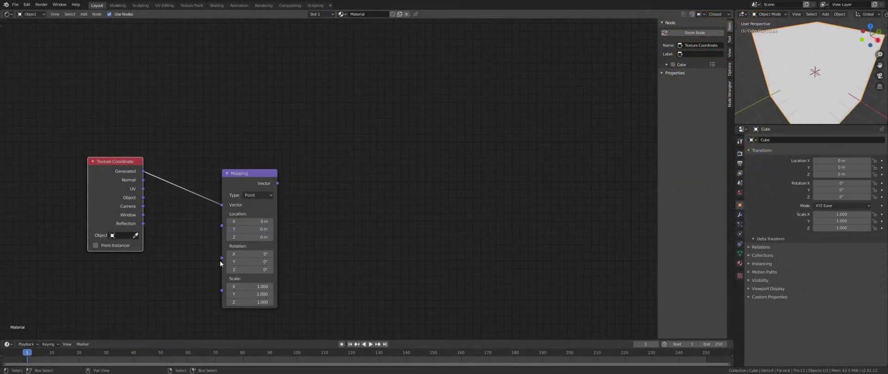
Step: In the cube's Material node tree, move the Texture Coordinate node up and farther away from the Mapping node
{"action": "left_click", "coordinate": [213, 257]}
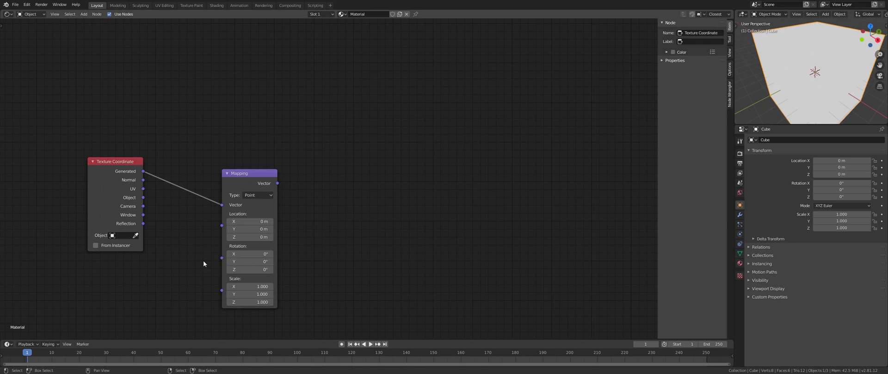
{"action": "middle_click_drag", "start_coordinate": [179, 272], "coordinate": [270, 254]}
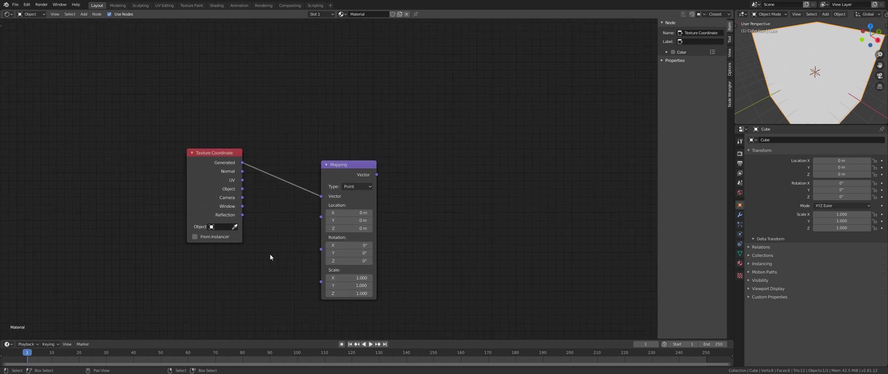
{"action": "left_click_drag", "start_coordinate": [211, 208], "coordinate": [167, 175]}
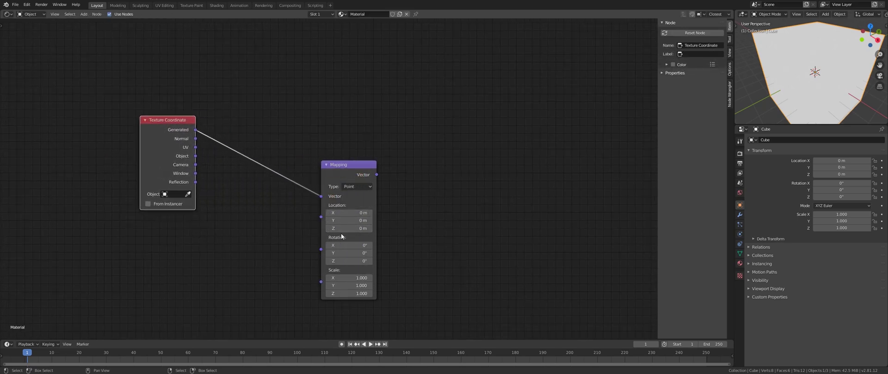
{"action": "key", "text": "Home"}
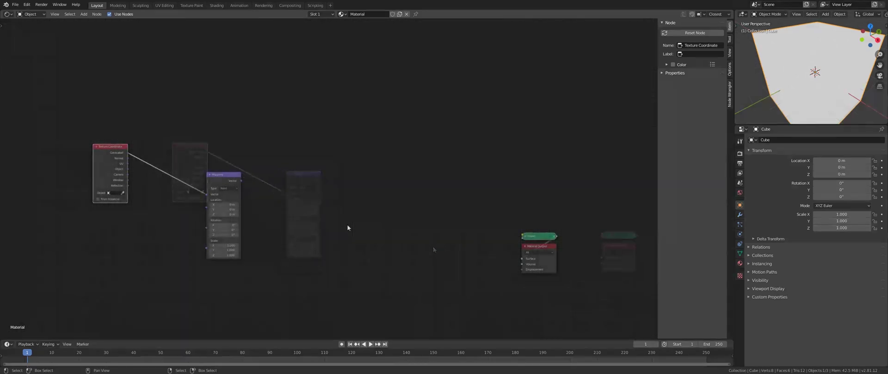